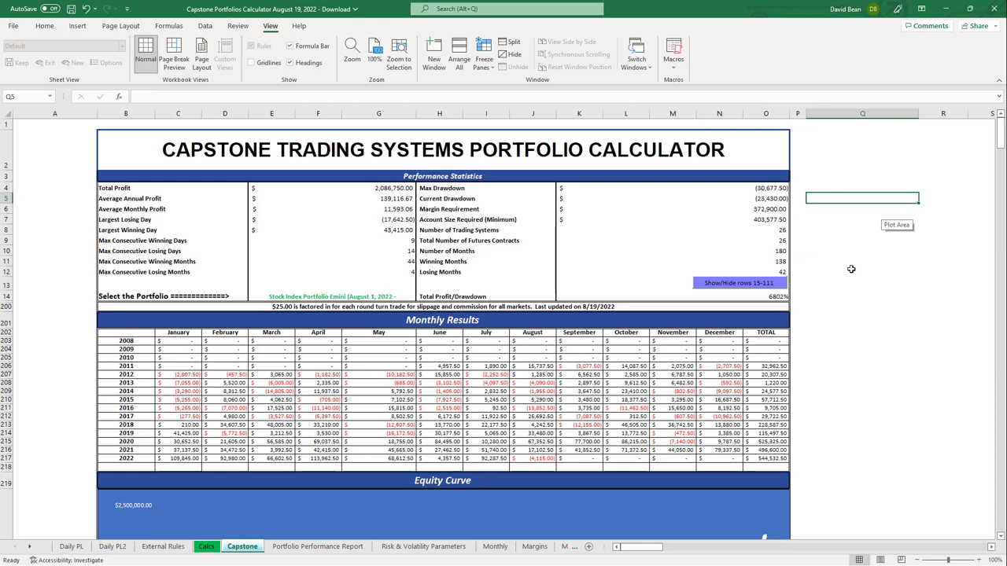
Step: On the Calcs sheet, check the Daily P/L formulas for 8/12 through 8/19/2022
left_click(208, 547)
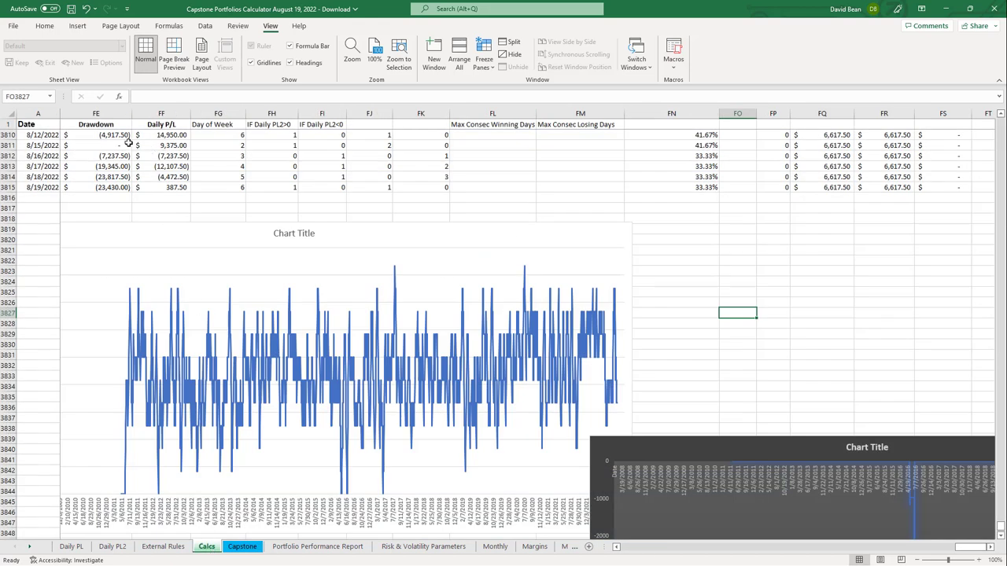
left_click(161, 135)
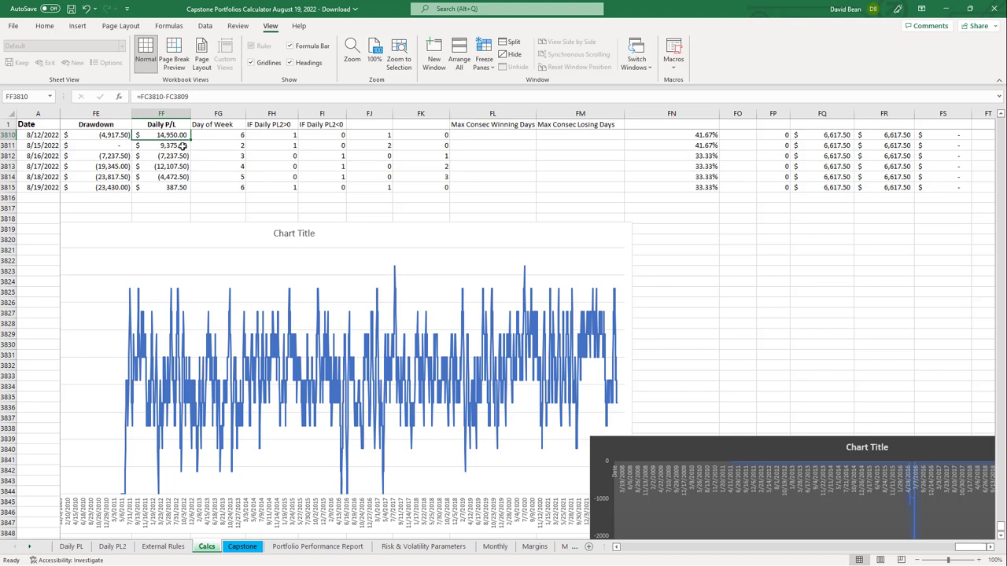
left_click(182, 147)
left_click(178, 157)
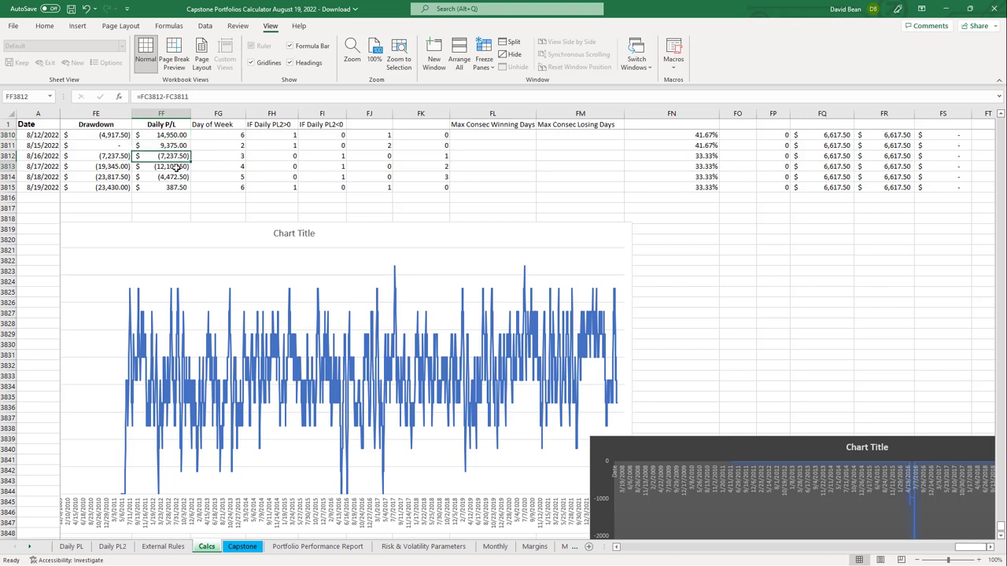
left_click(176, 167)
left_click(173, 177)
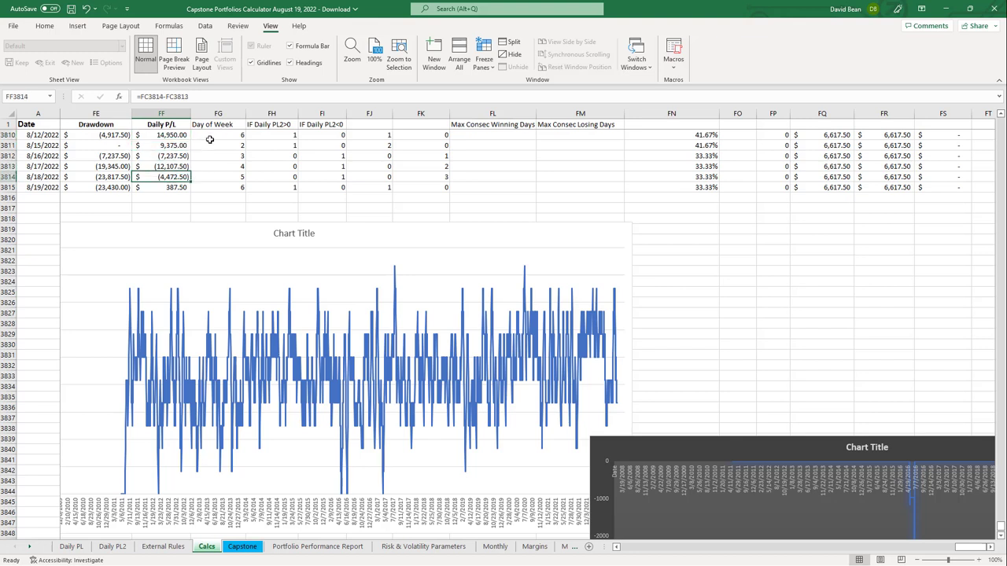
left_click(181, 187)
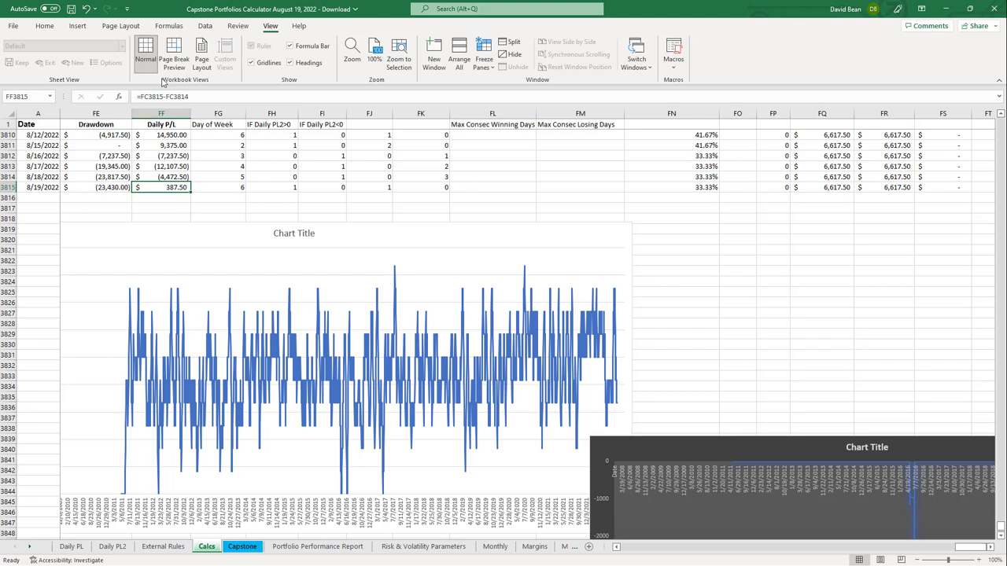
left_click(169, 148)
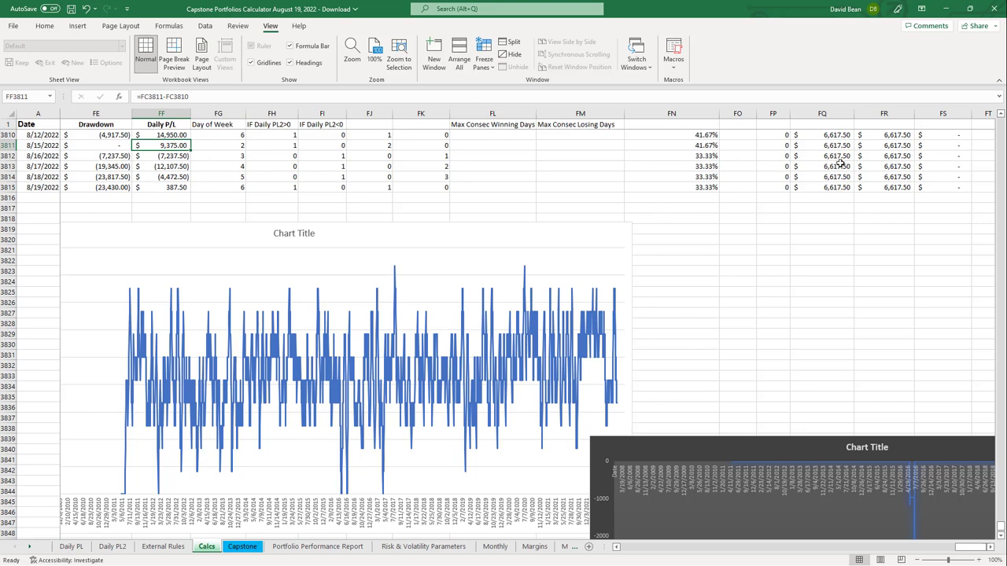
left_click(755, 294)
scroll(746, 252, "up", 2)
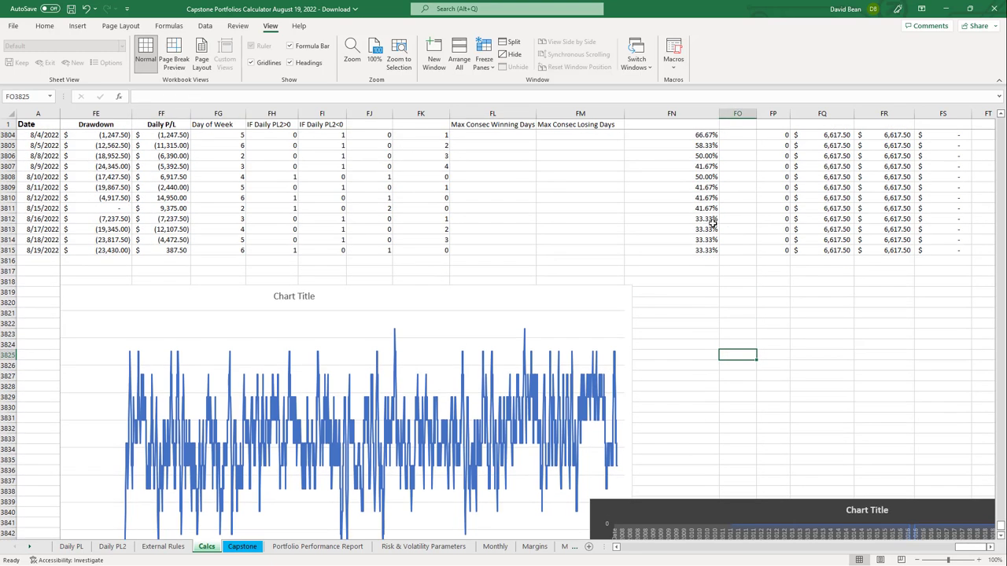
left_click_drag(709, 222, 697, 249)
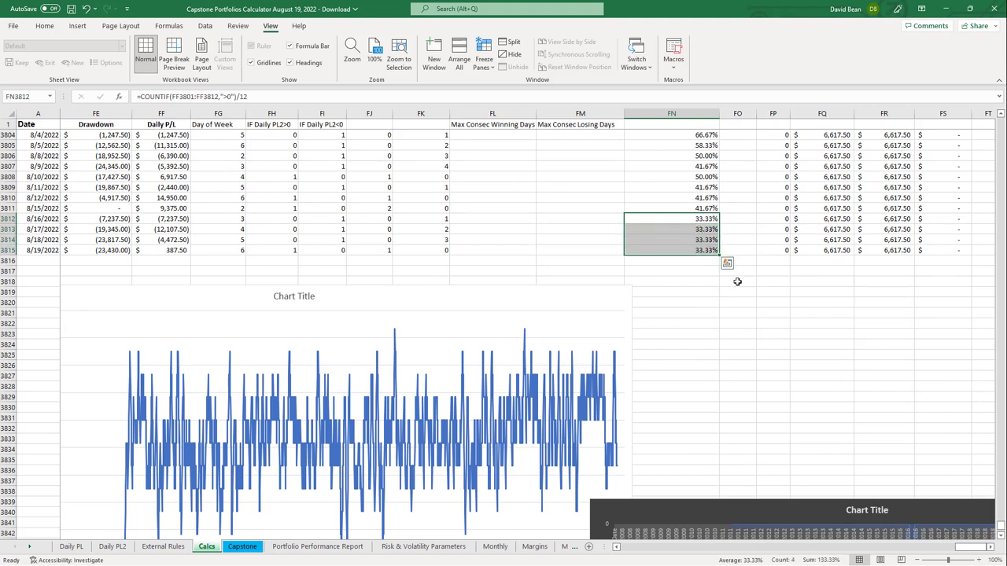
left_click(704, 250)
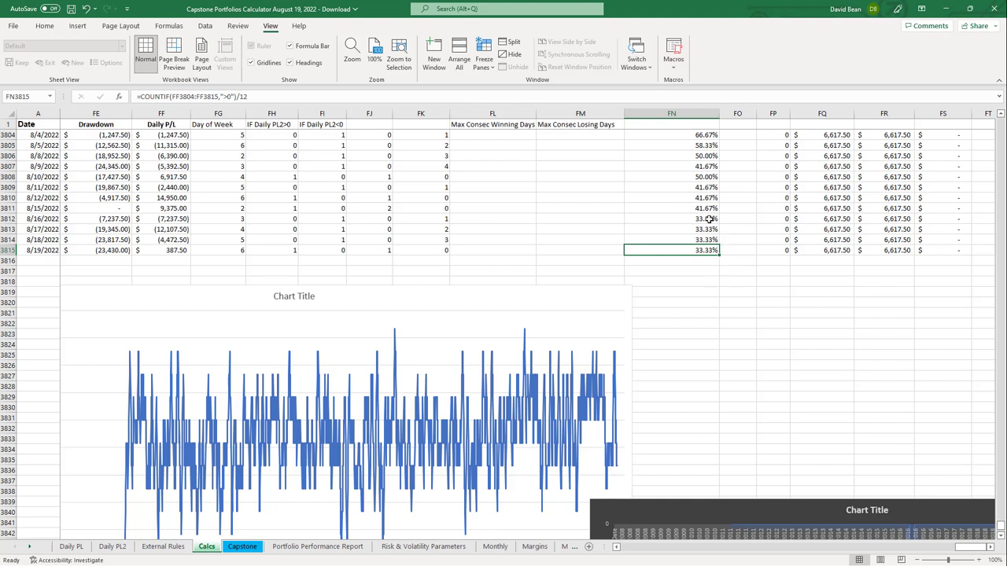
left_click_drag(709, 218, 708, 250)
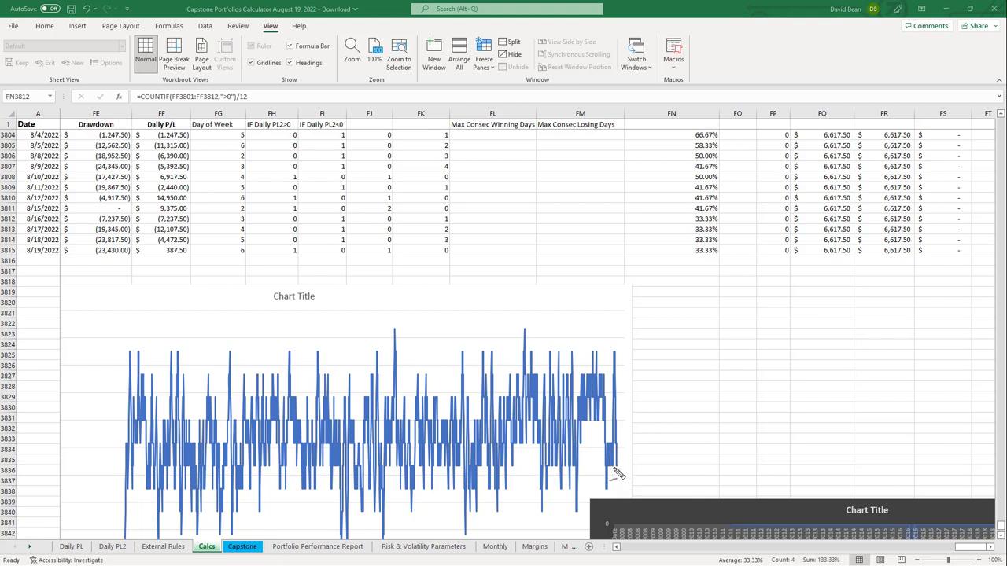
left_click_drag(615, 468, 71, 463)
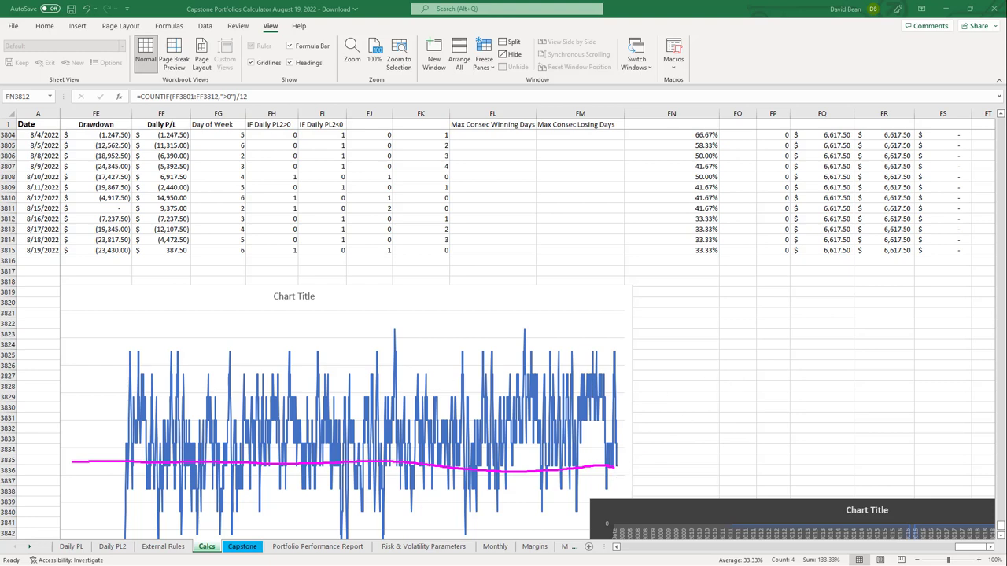
key("Escape")
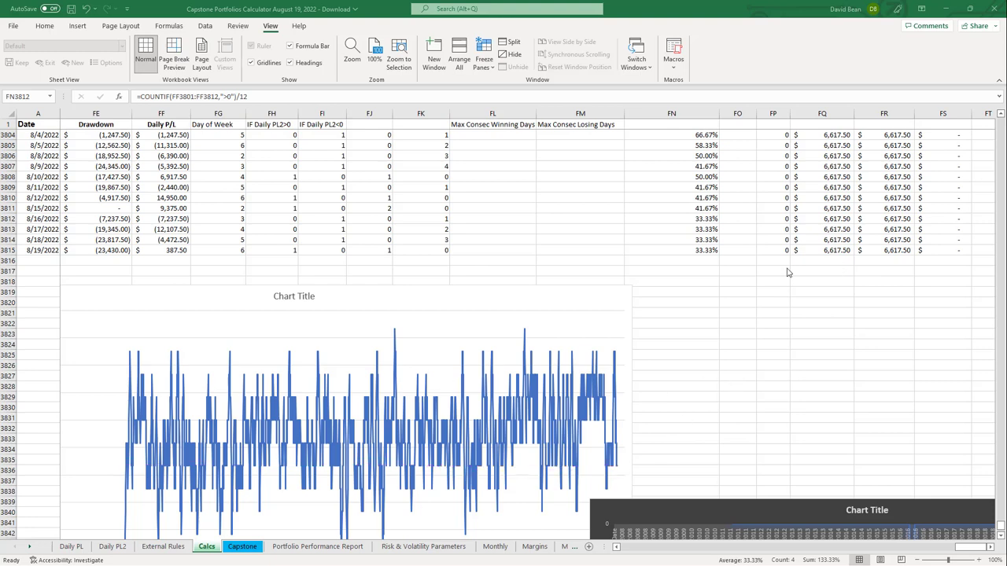
scroll(789, 267, "up", 2)
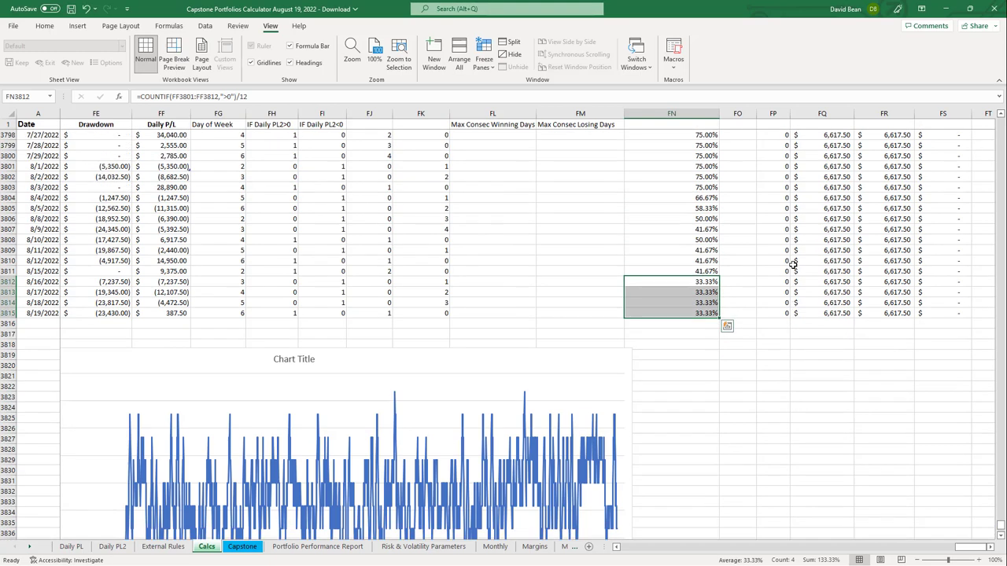
left_click(704, 135)
scroll(705, 150, "up", 1)
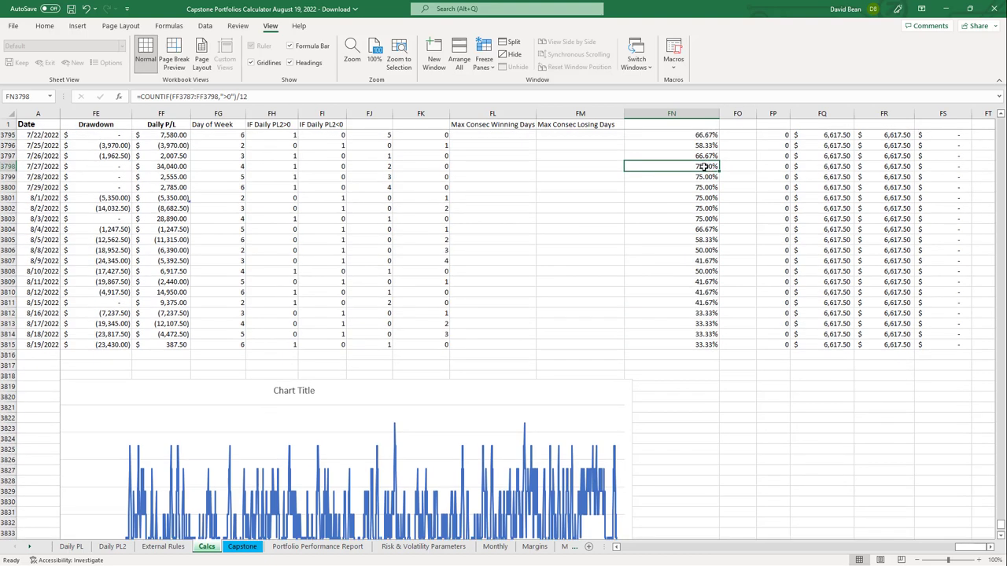
left_click_drag(704, 166, 703, 221)
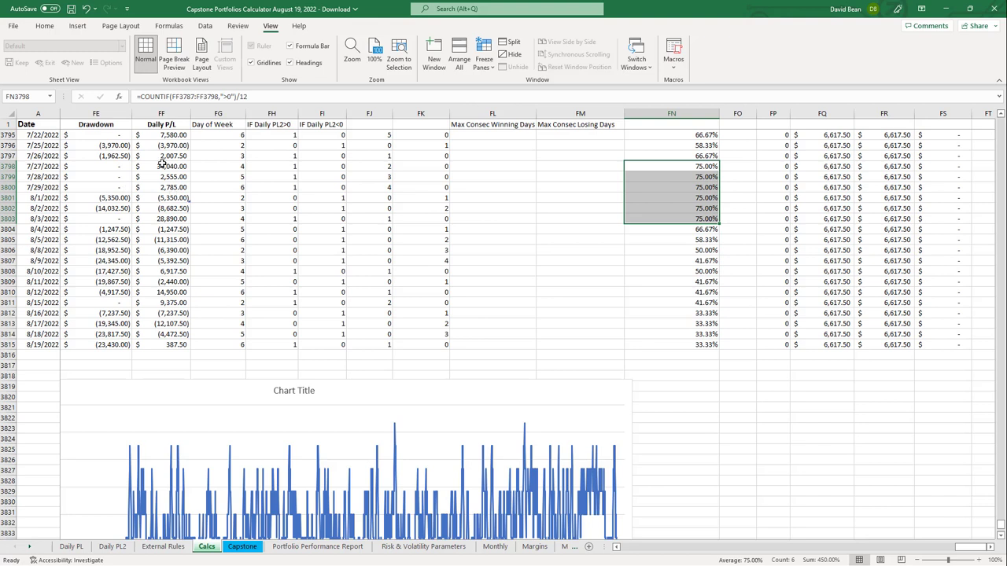
left_click(161, 166)
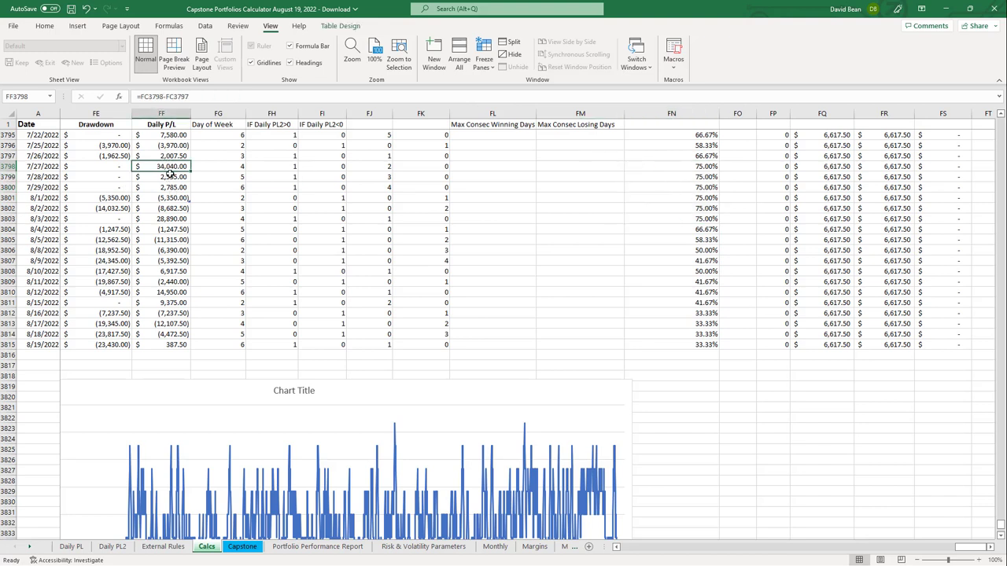
left_click(169, 177)
left_click(173, 188)
left_click(170, 176)
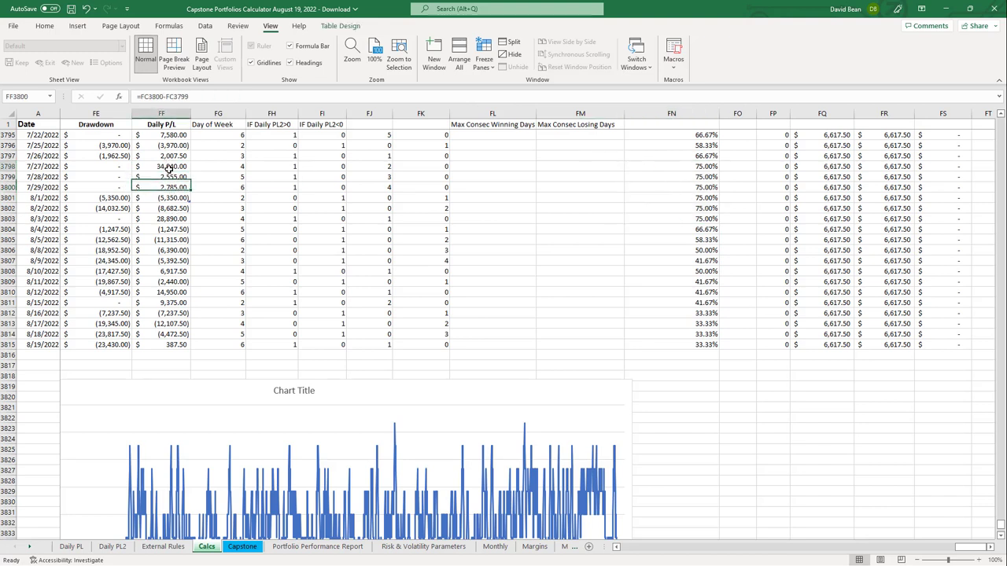
left_click(168, 168)
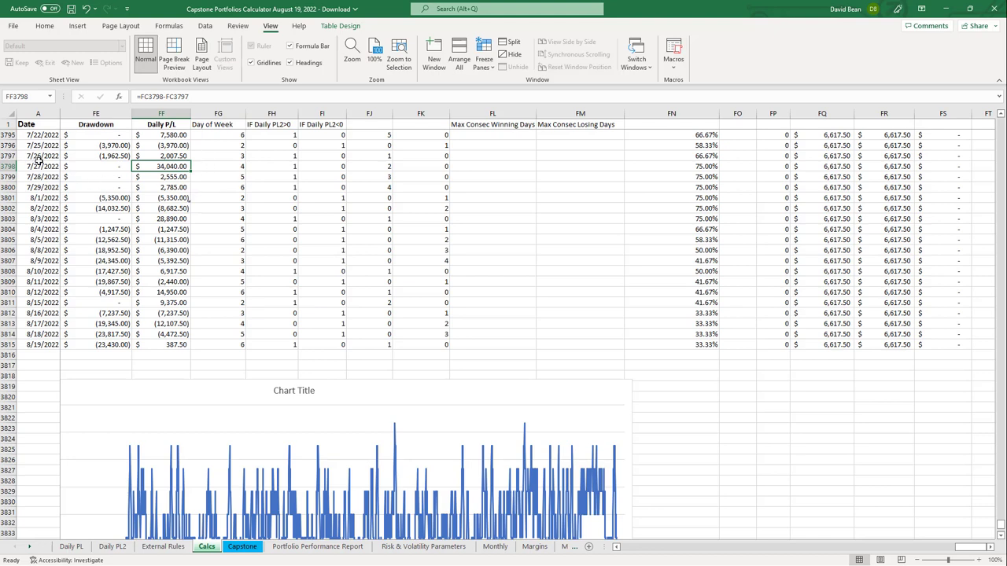
scroll(56, 161, "up", 1)
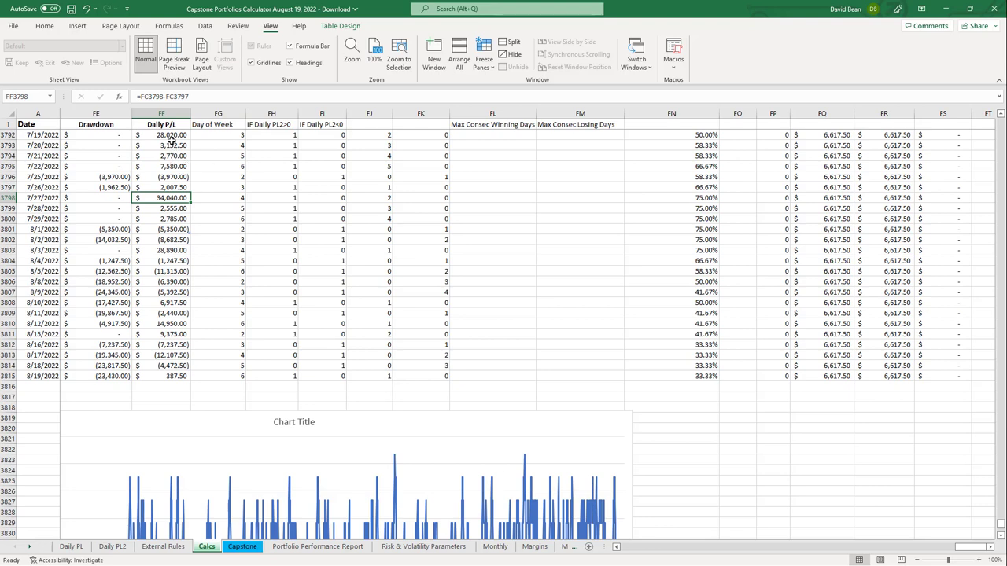
scroll(171, 140, "up", 1)
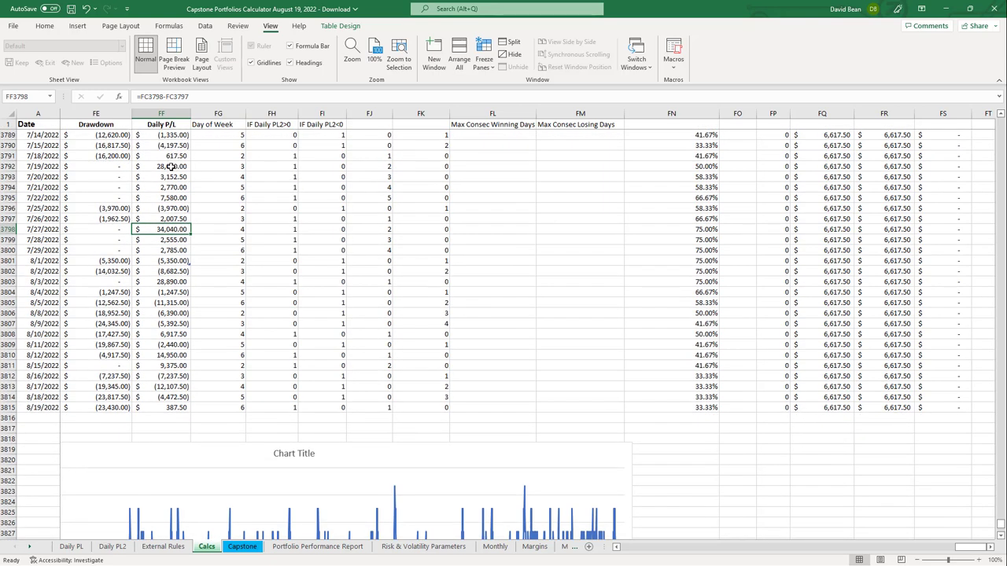
left_click(168, 166)
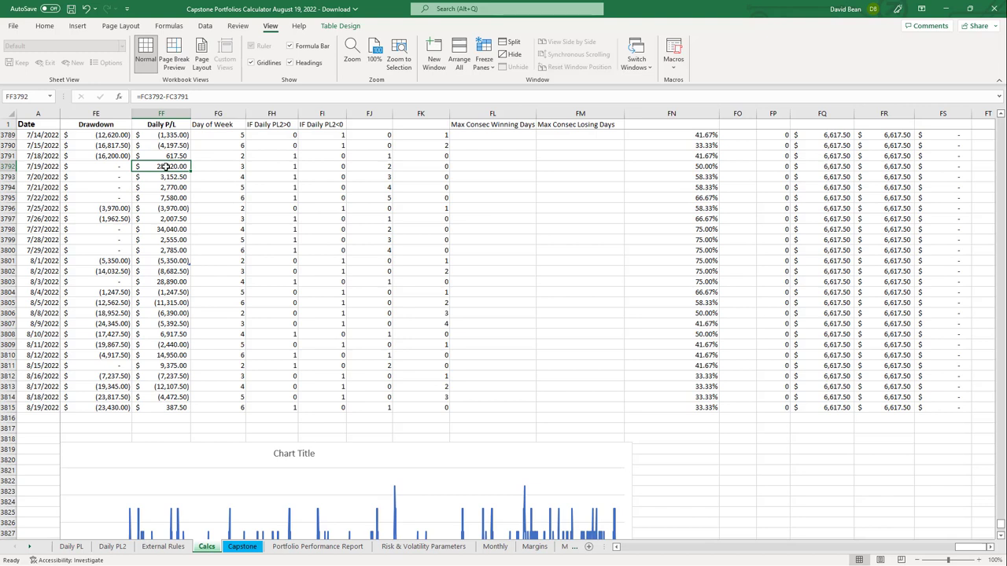
left_click(172, 230)
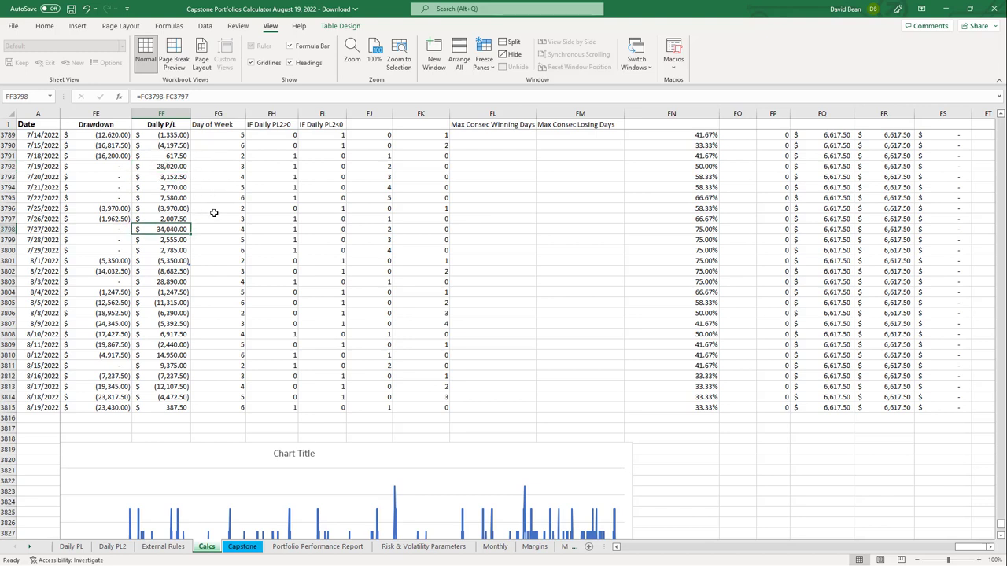
left_click(172, 279)
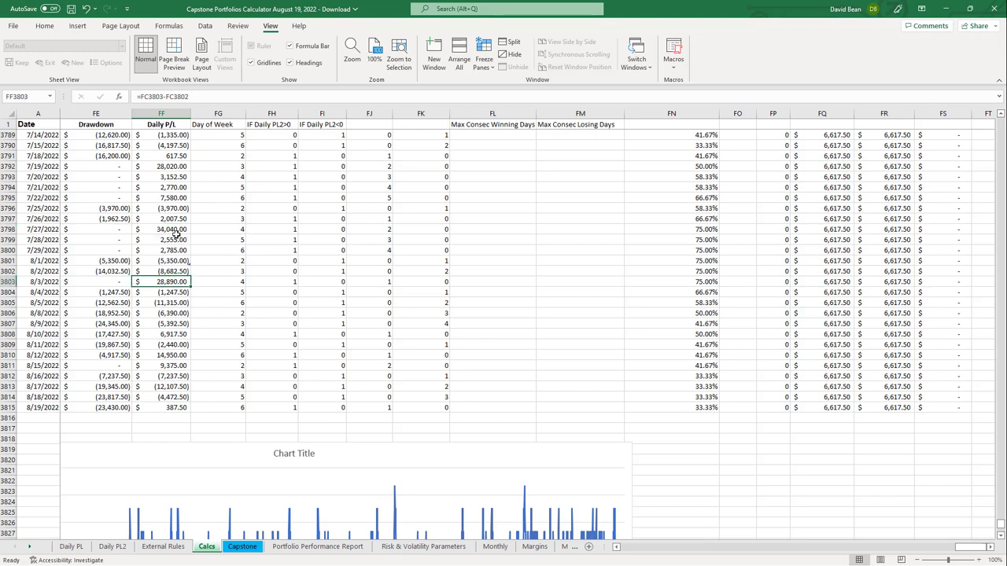
left_click(107, 269)
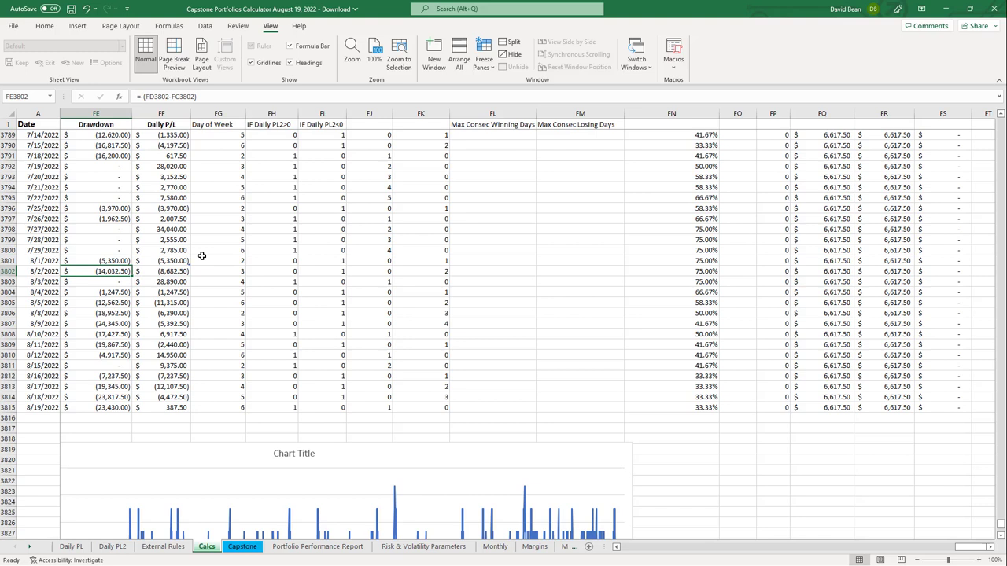
left_click(164, 282)
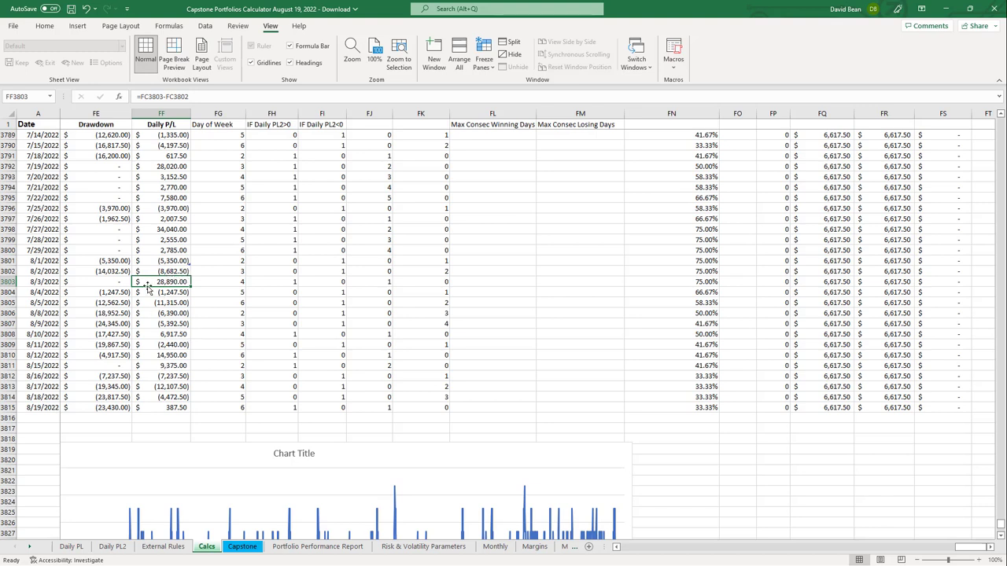
left_click(167, 314)
left_click(169, 322)
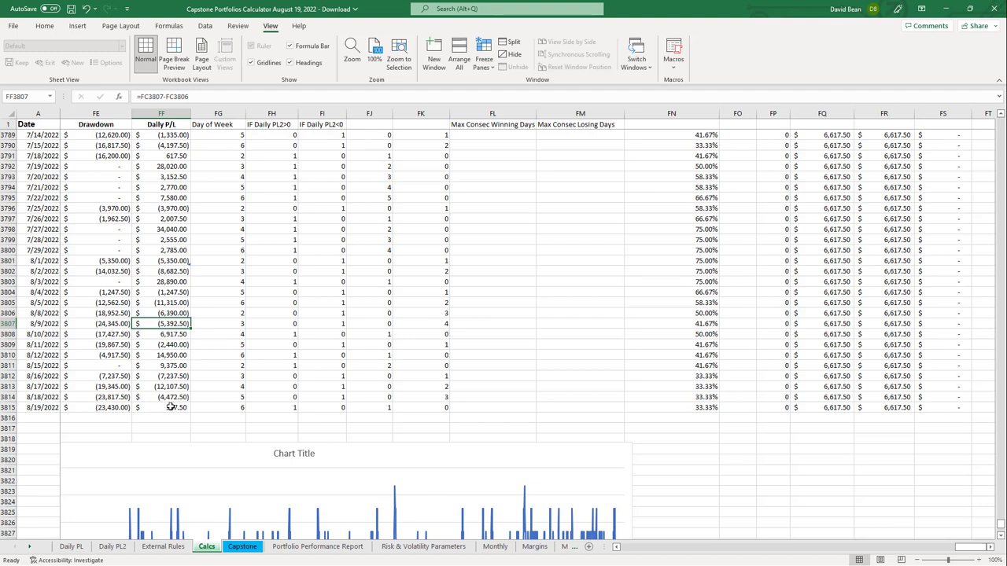
left_click(164, 281)
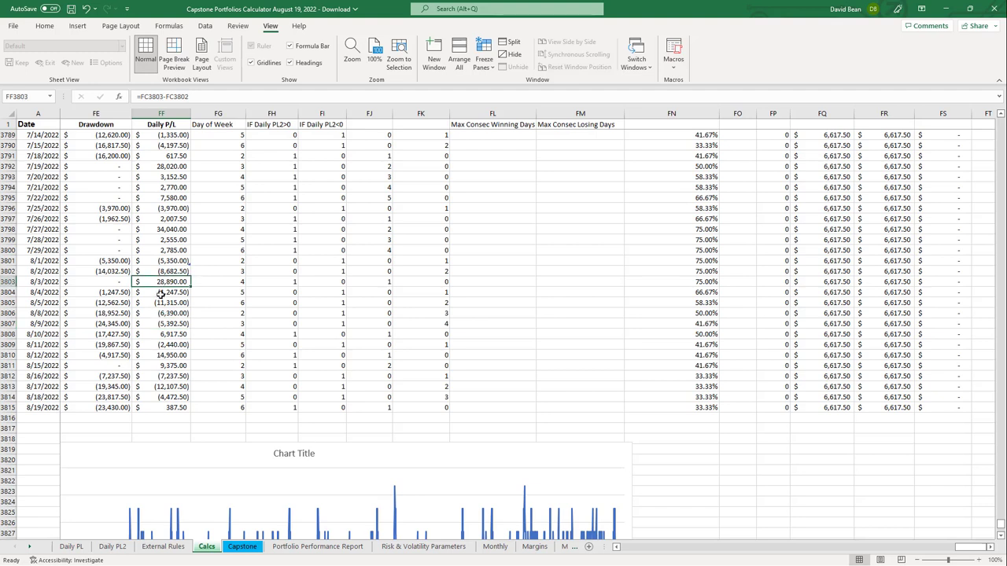
Step: Sum several August 2022 Daily P/L ranges in the status bar, then return to the Capstone sheet
left_click_drag(165, 292, 167, 407)
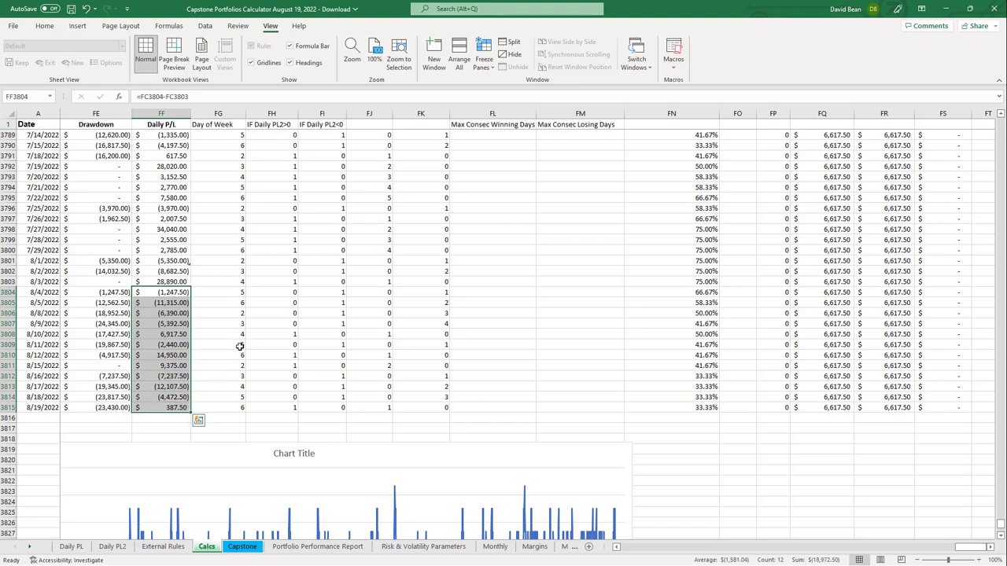
left_click(179, 281)
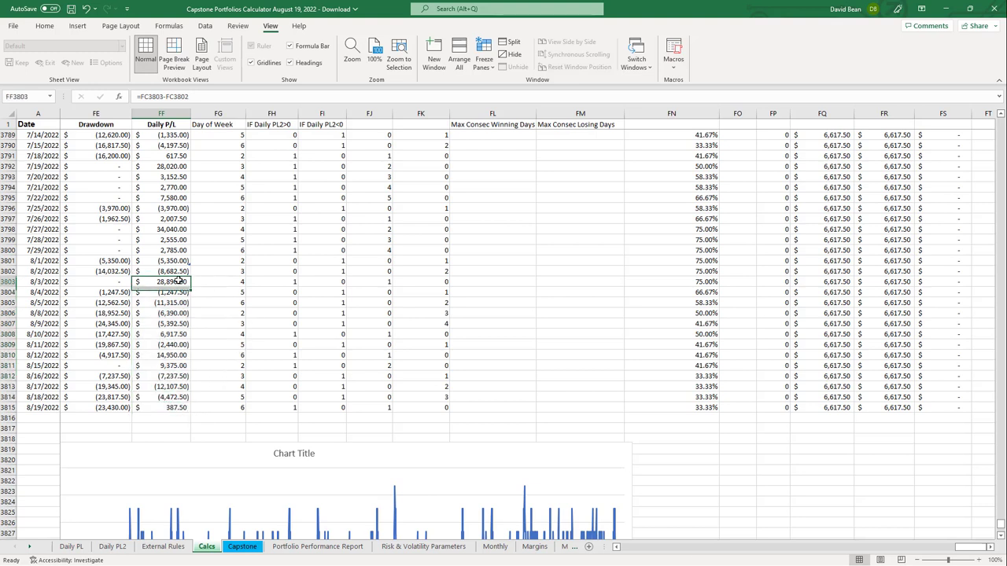
left_click(170, 354)
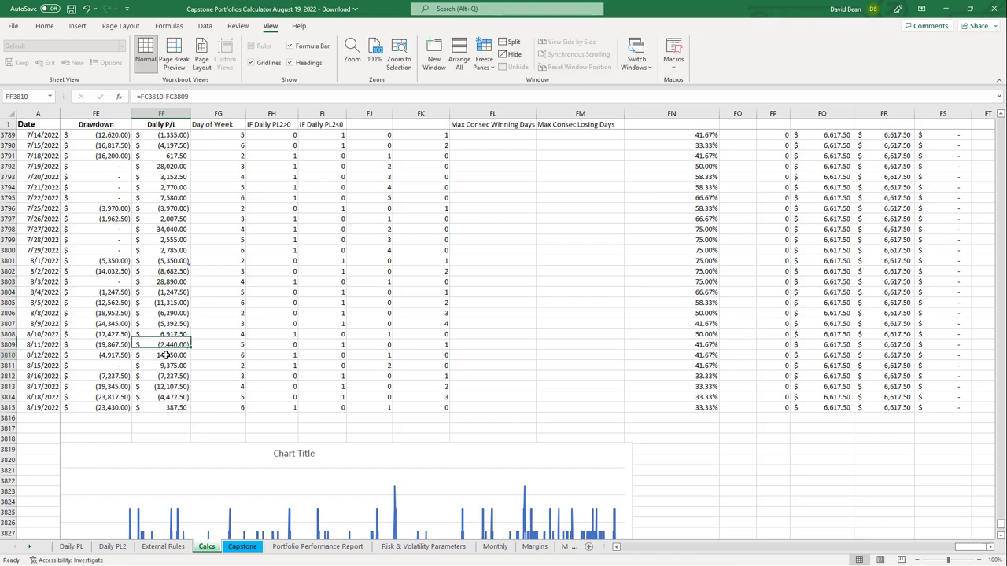
left_click_drag(162, 289, 166, 362)
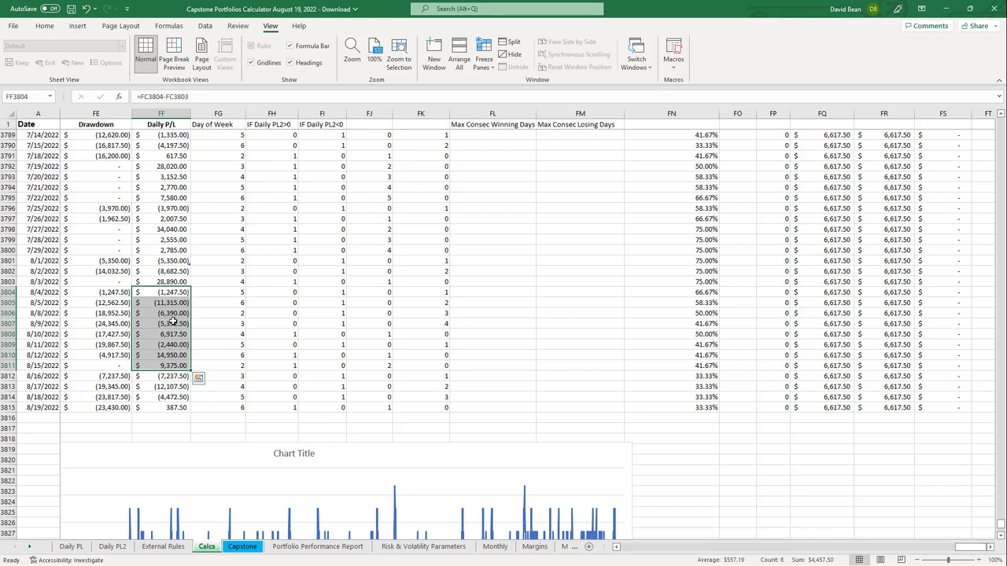
left_click_drag(169, 321, 171, 408)
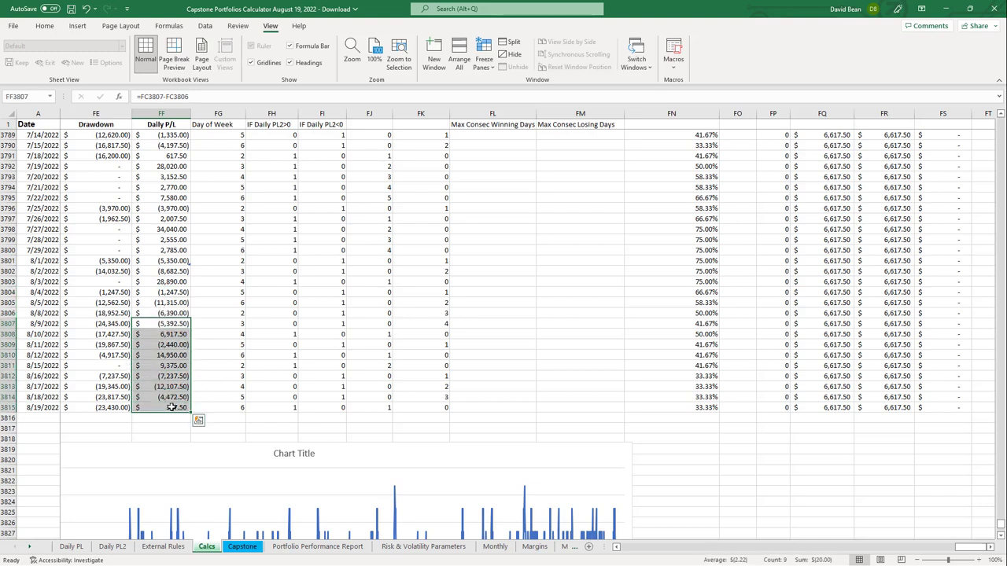
left_click(243, 547)
left_click(841, 251)
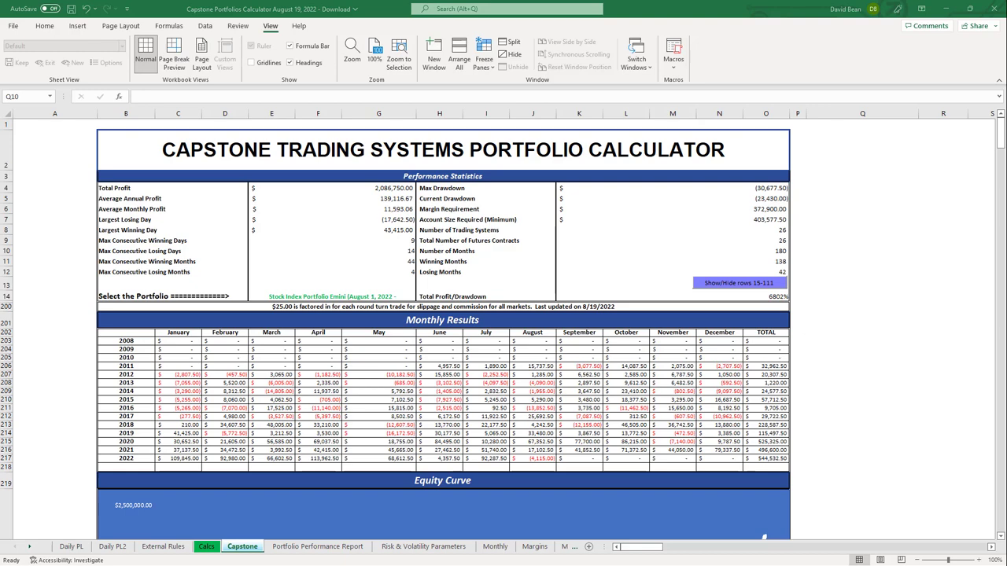
Step: Circle the Drawdown Curve's recent end and deep troughs with ink, then erase the marks
scroll(889, 282, "down", 8)
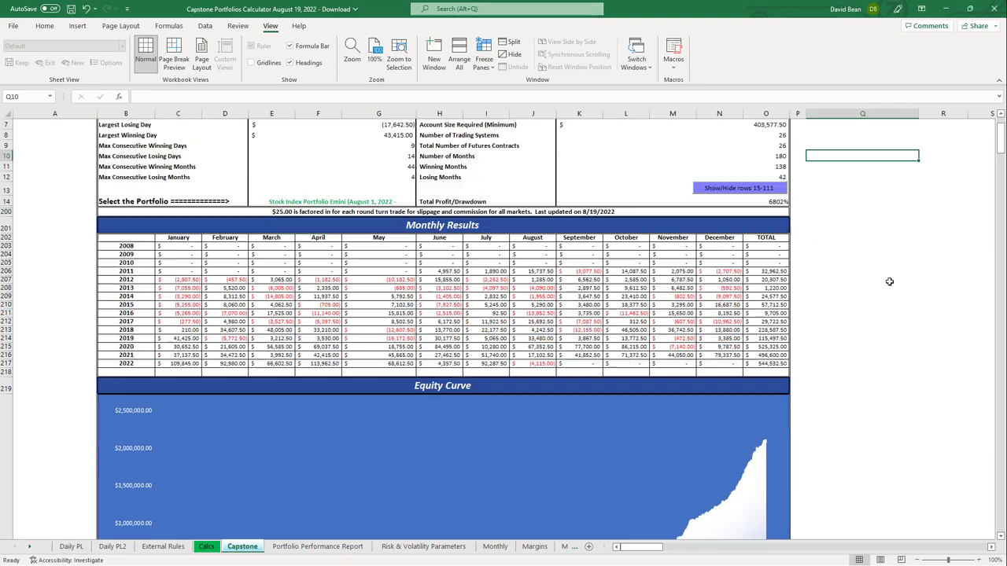
scroll(889, 282, "down", 5)
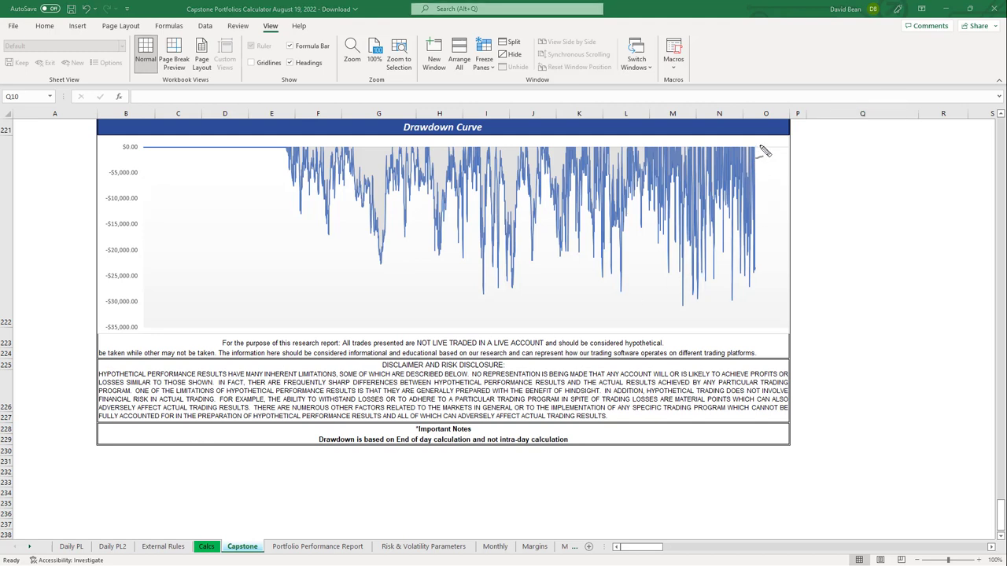
mouse_move(761, 146)
left_mouse_down()
mouse_move(746, 149)
mouse_move(756, 156)
mouse_move(716, 158)
mouse_move(754, 154)
left_mouse_up()
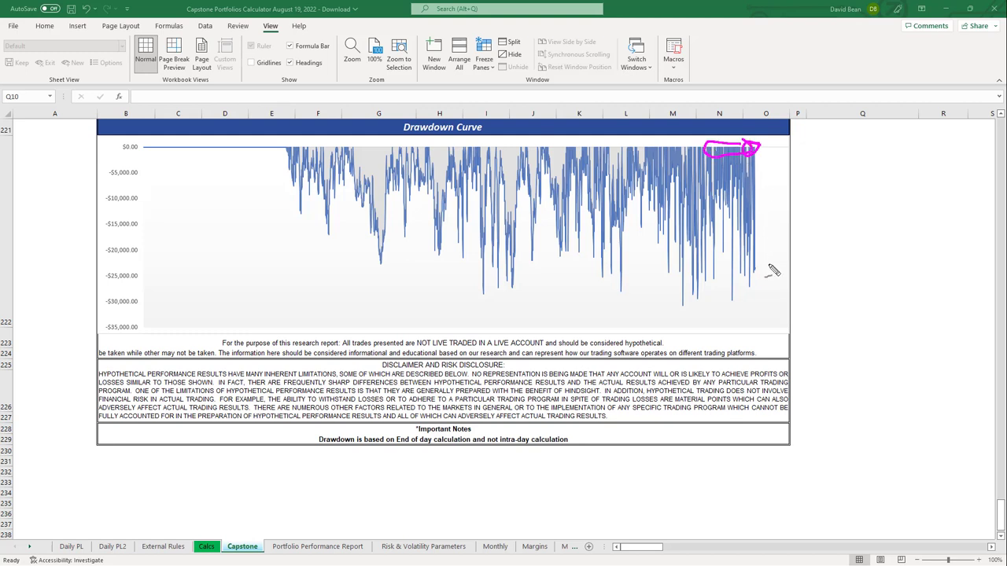
mouse_move(769, 264)
left_mouse_down()
mouse_move(639, 271)
mouse_move(757, 300)
mouse_move(740, 269)
left_mouse_up()
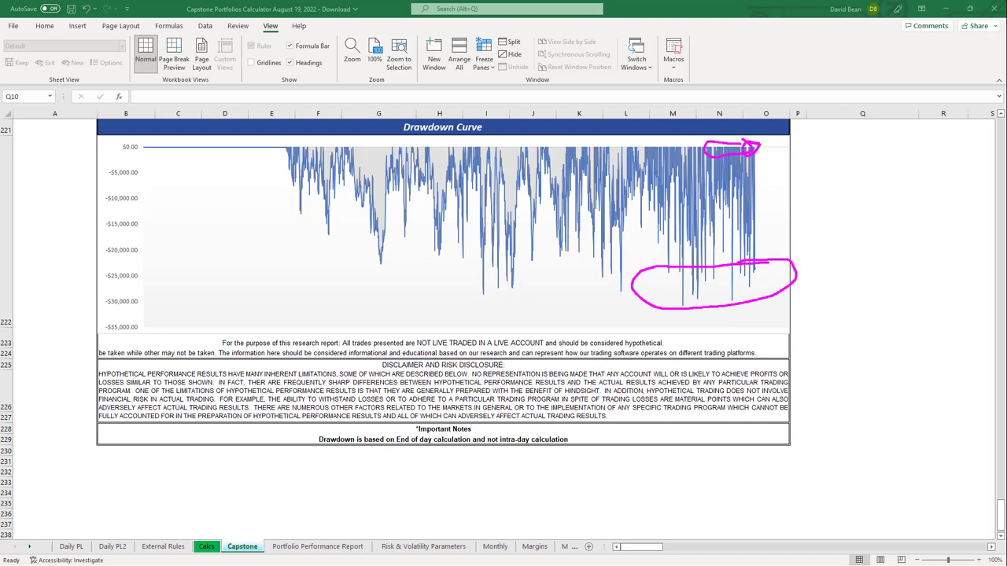
key("Escape")
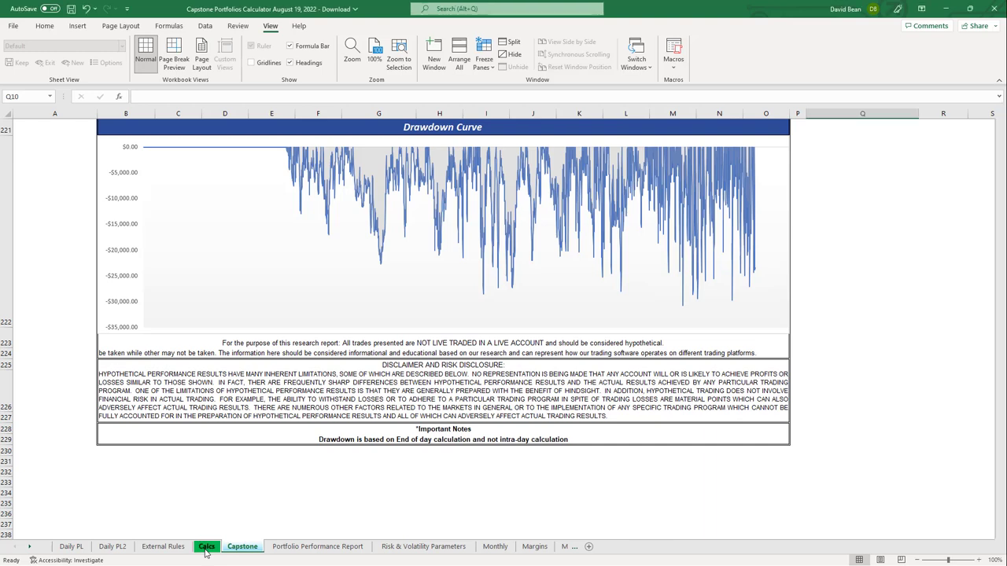
Step: On Calcs, inspect the large Daily P/L values: 34,040.00 on 7/27 and 28,020.00 on 7/19/2022
left_click(206, 546)
left_click(230, 302)
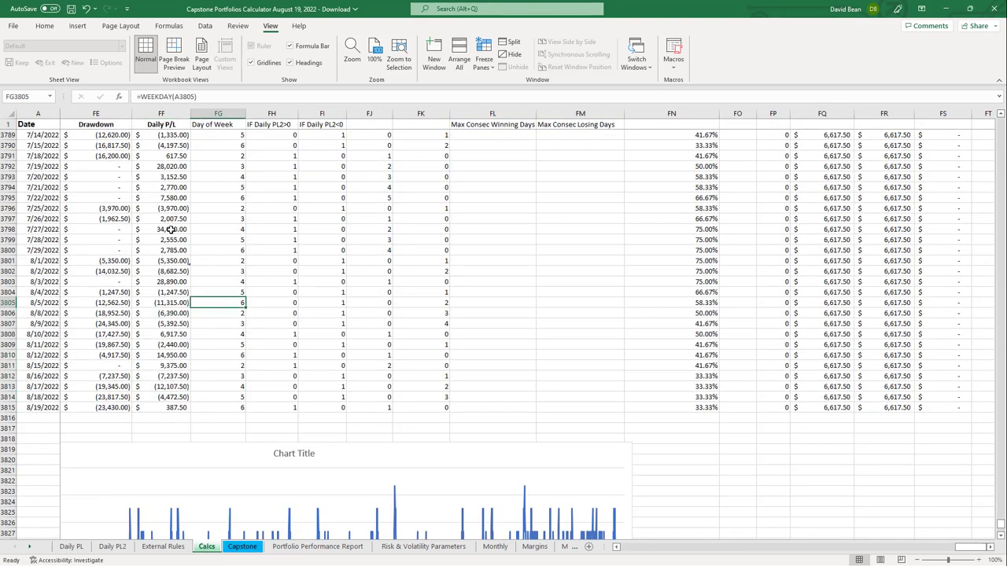
left_click(171, 229)
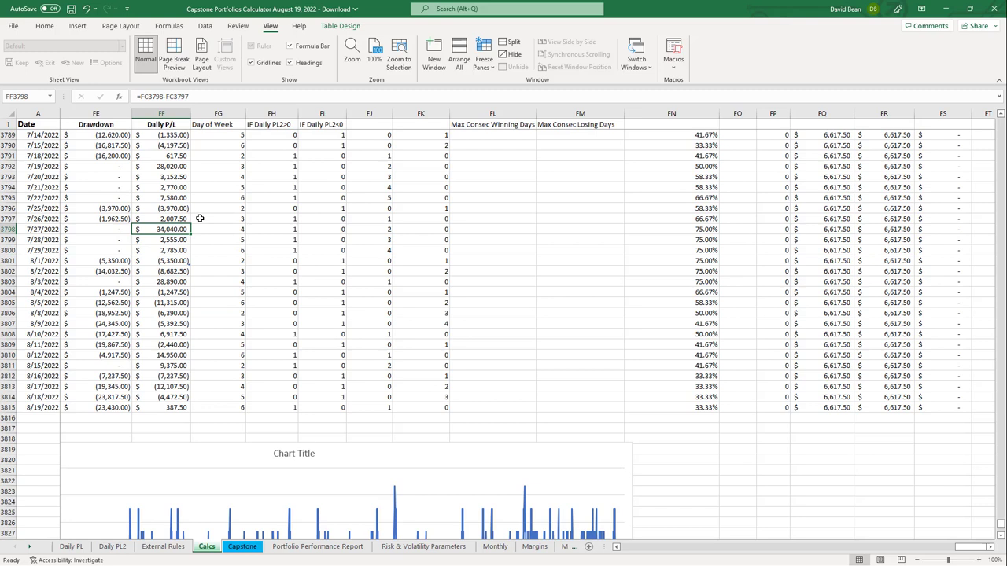
left_click(161, 165)
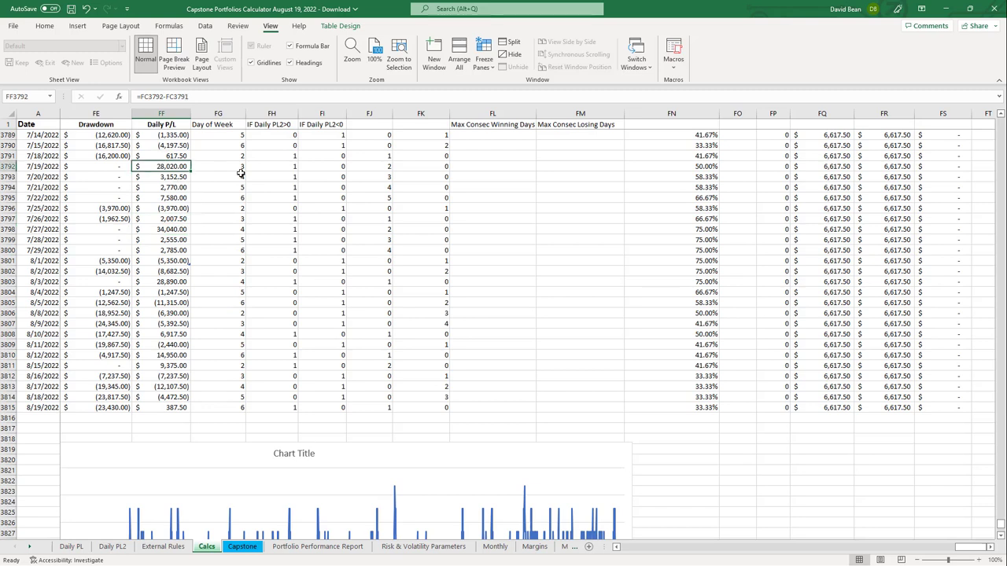
left_click(167, 229)
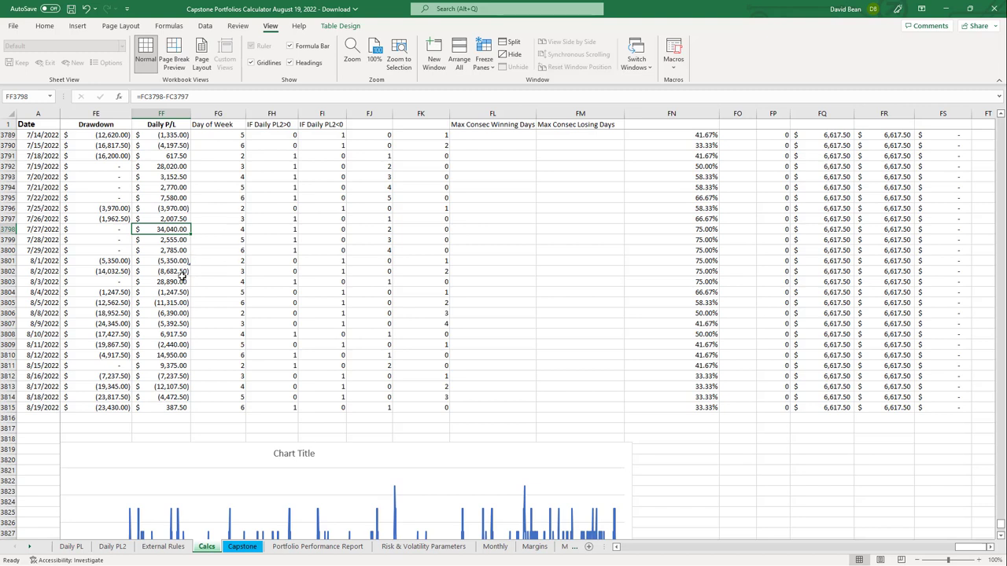
key("Down")
key("Down")
key("Down")
key("Down")
key("Down")
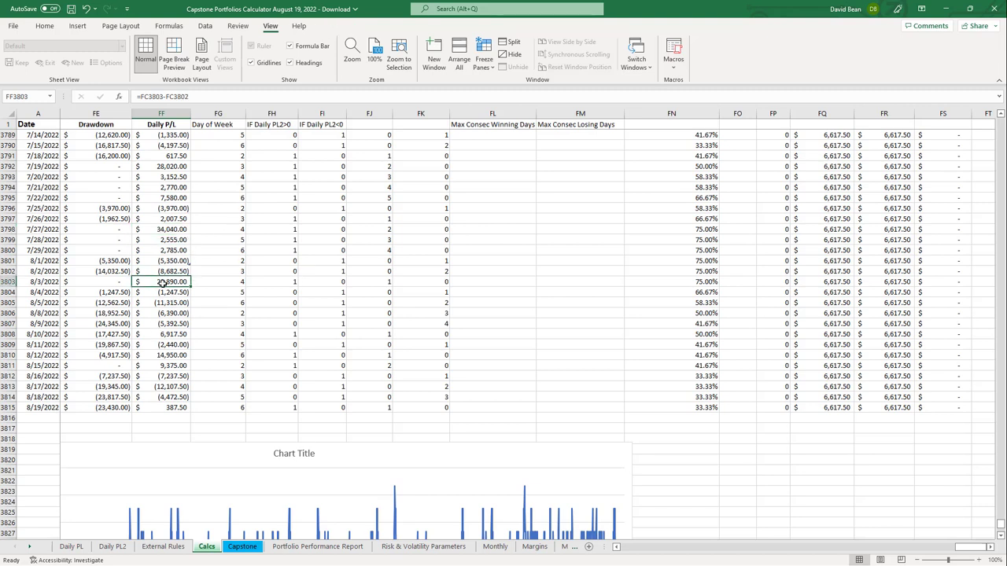
left_click(167, 229)
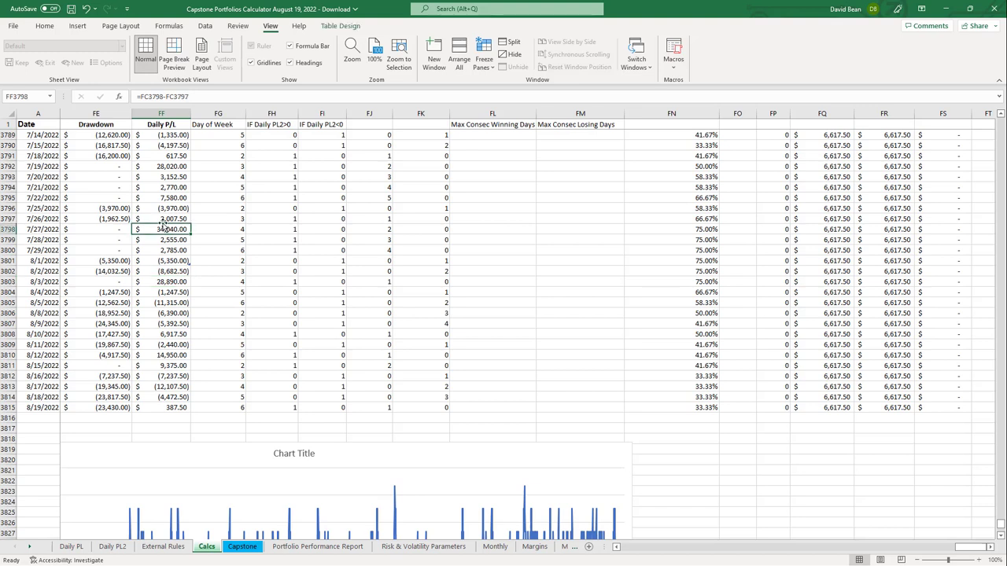
left_click(176, 166)
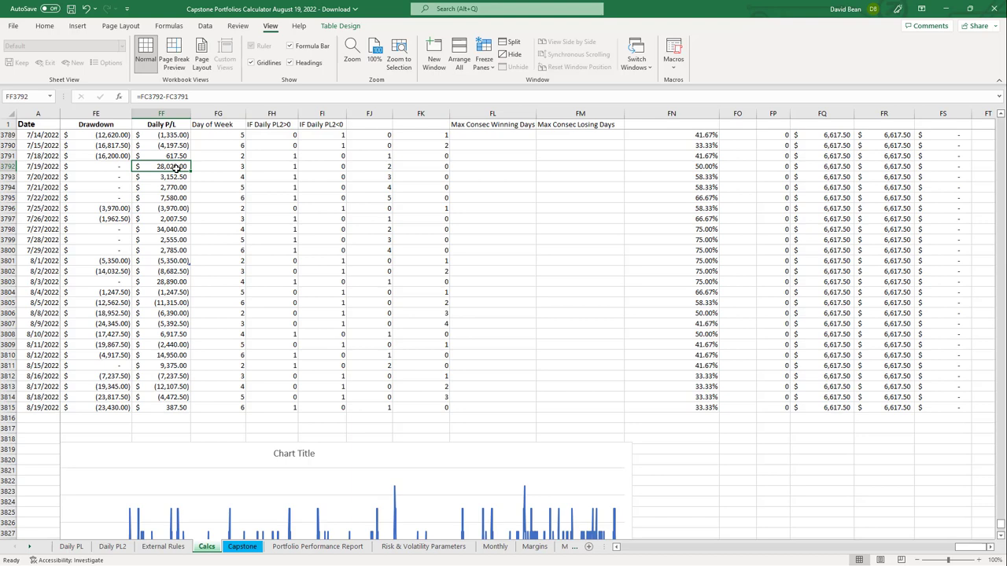
scroll(176, 162, "up", 1)
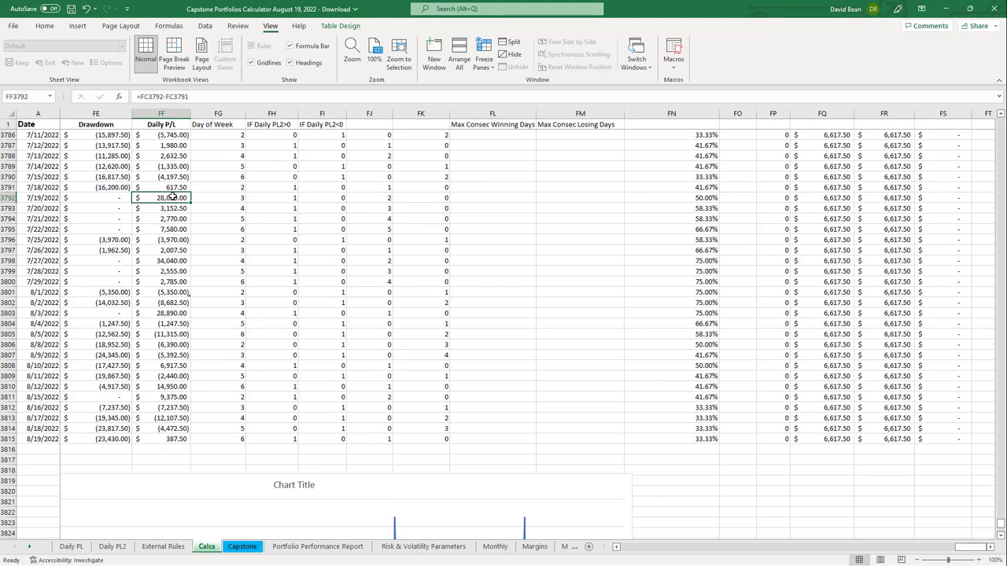
Step: Total the Daily P/L from 7/19 through 8/3/2022 at 93,797.50
left_click_drag(173, 197, 172, 313)
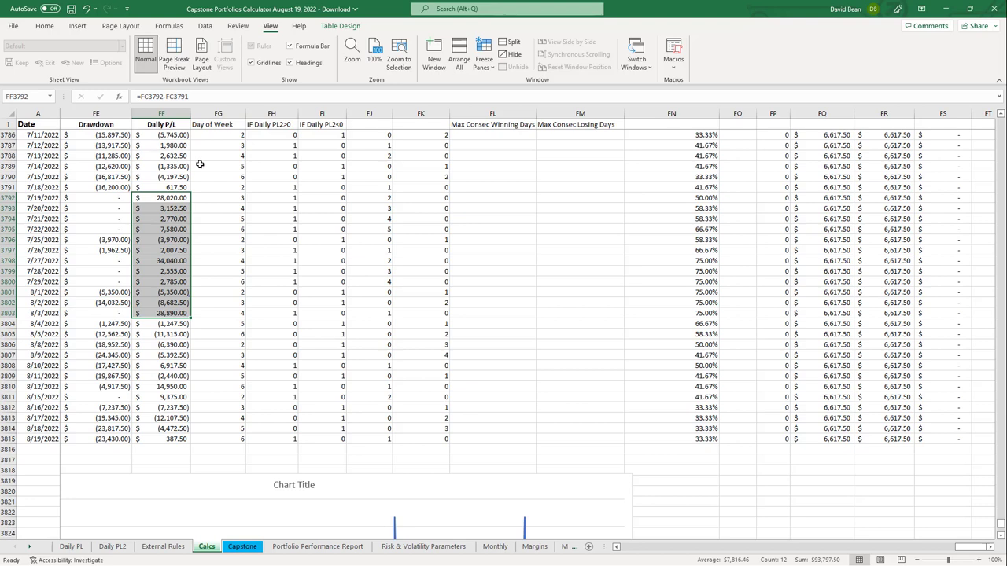
scroll(218, 155, "up", 1)
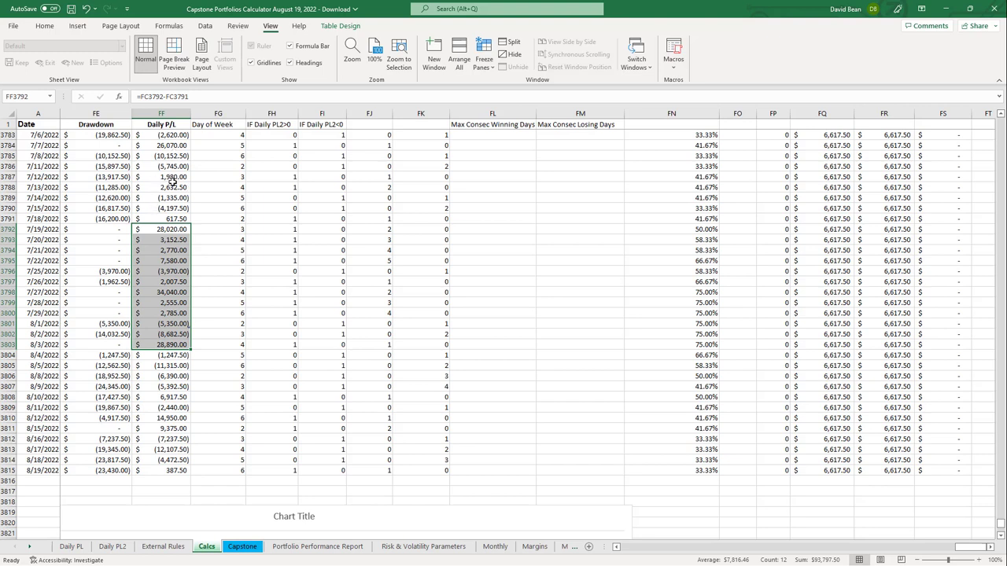
left_click_drag(172, 228, 168, 341)
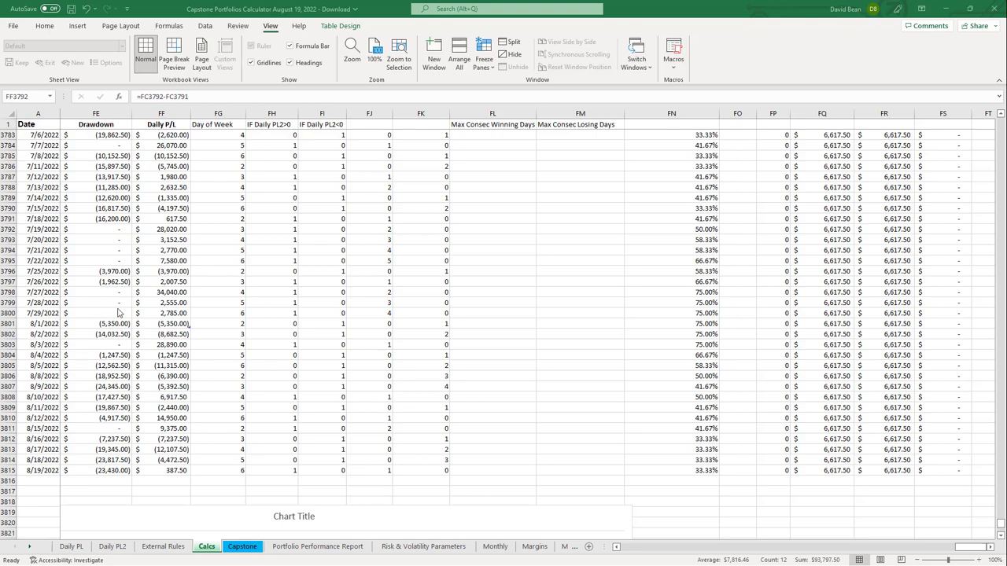
left_click_drag(174, 230, 174, 345)
Step: Point an ink arrow at the total, erase it, then sum 8/4–8/19/2022 Daily P/L at (18,972.50)
mouse_move(739, 455)
left_mouse_down()
mouse_move(809, 543)
mouse_move(771, 563)
mouse_move(850, 560)
mouse_move(779, 551)
left_mouse_up()
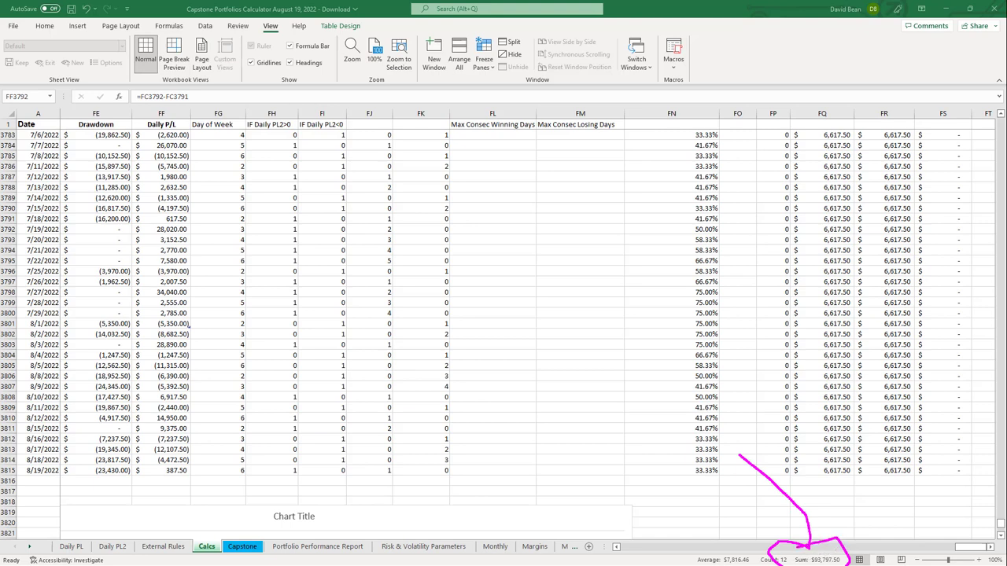
key("Escape")
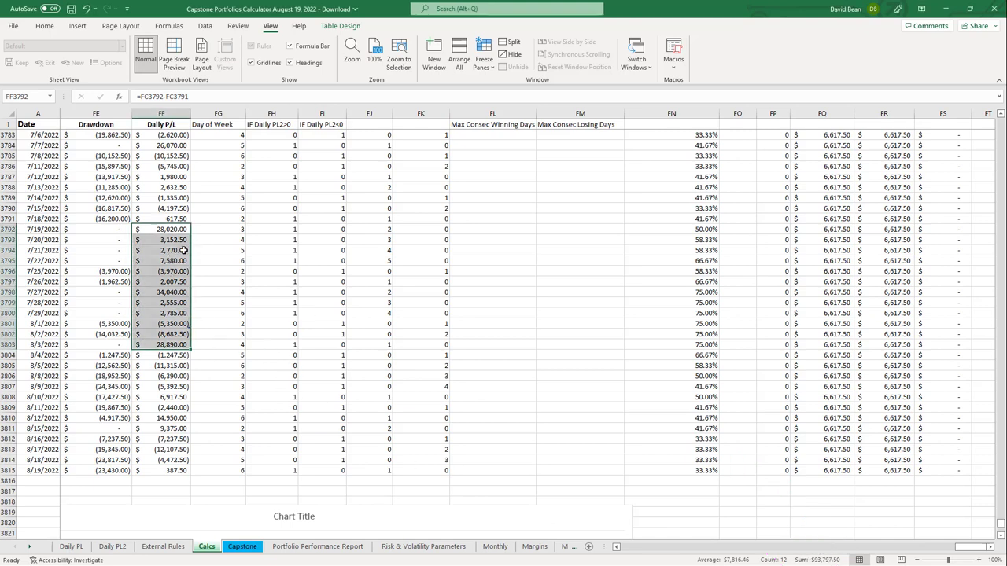
left_click_drag(163, 355, 163, 469)
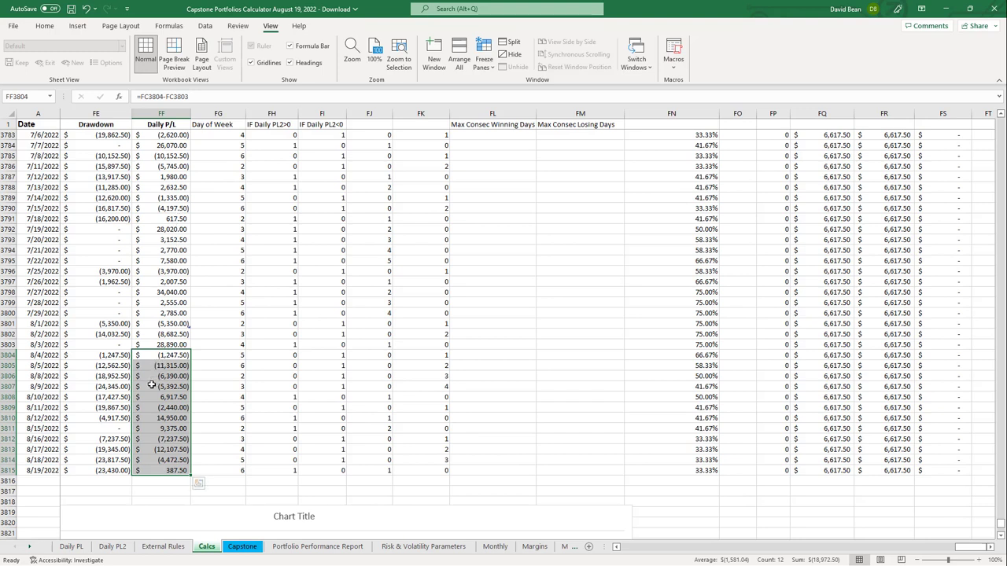
Step: Total the Daily P/L for 8/9–8/19/2022, check the 7/13/2022 formula, then return to Capstone
left_click_drag(152, 386, 150, 470)
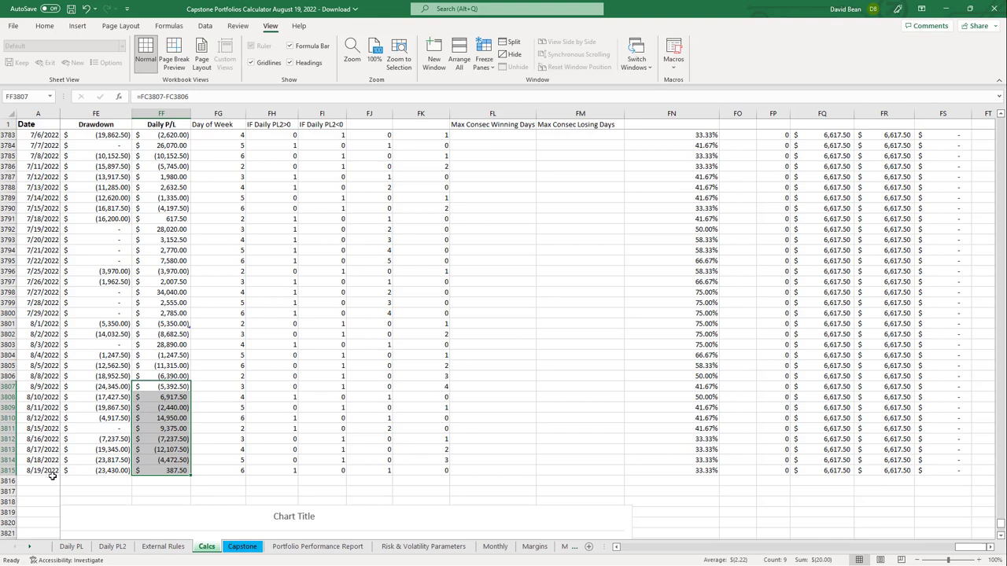
left_click(181, 188)
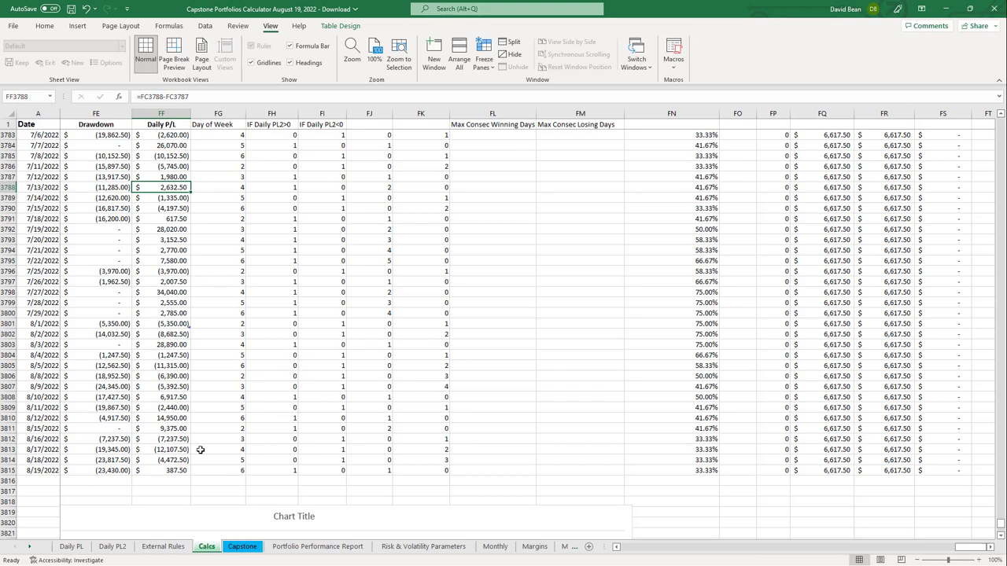
left_click(243, 548)
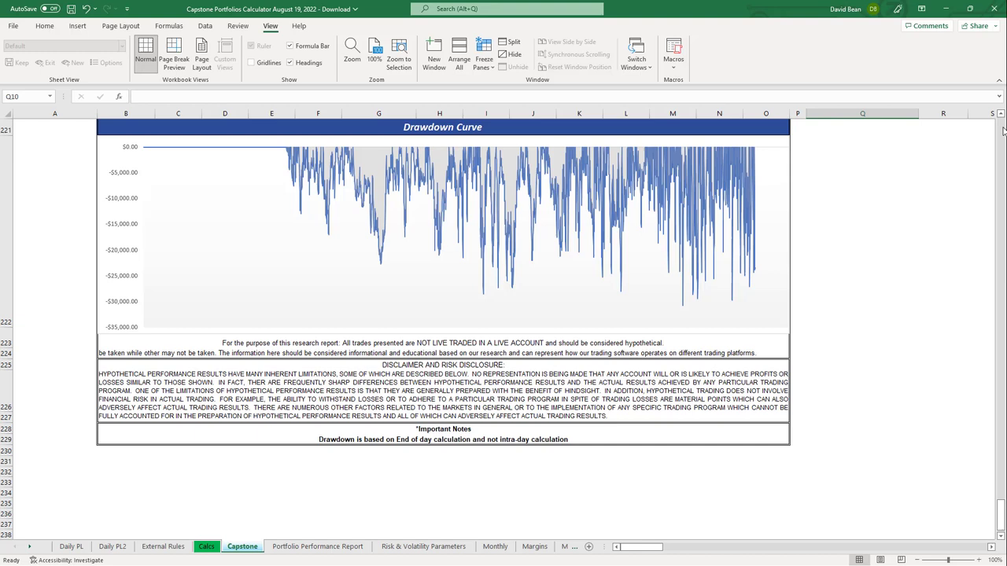
Step: On Capstone, inspect the Current Drawdown and July 2022 monthly result formulas, then return to Calcs
scroll(1001, 132, "up", 10)
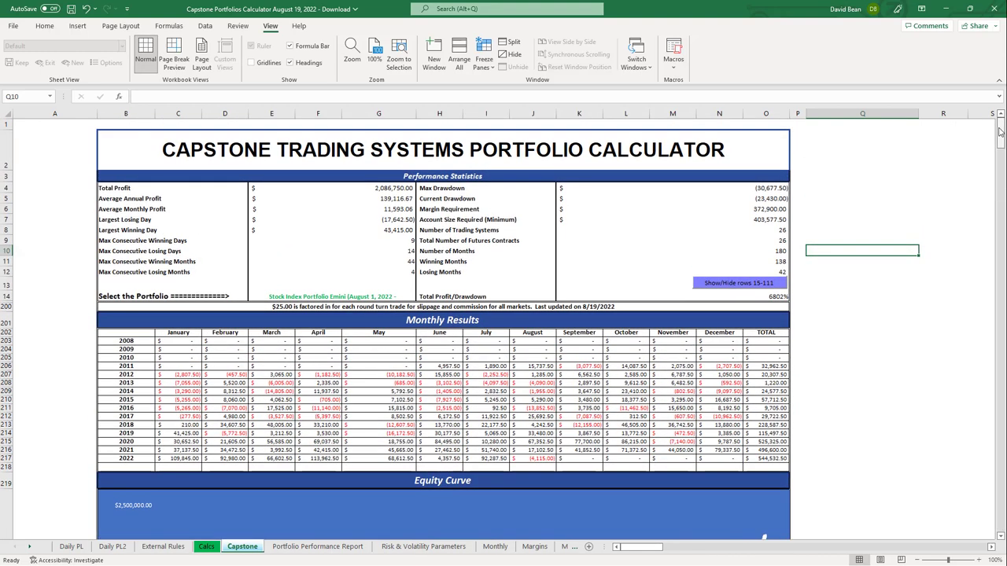
left_click(765, 198)
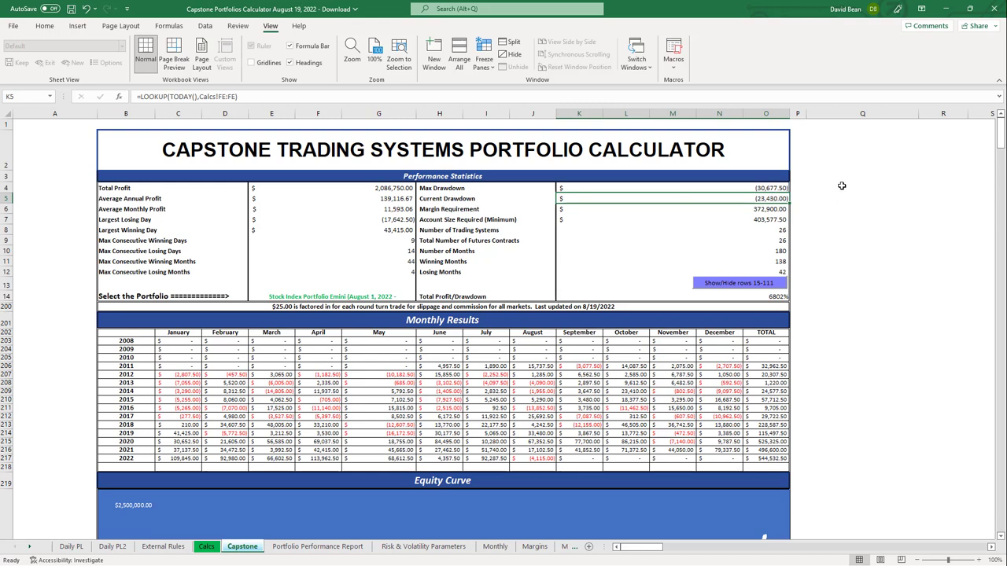
scroll(841, 185, "down", 5)
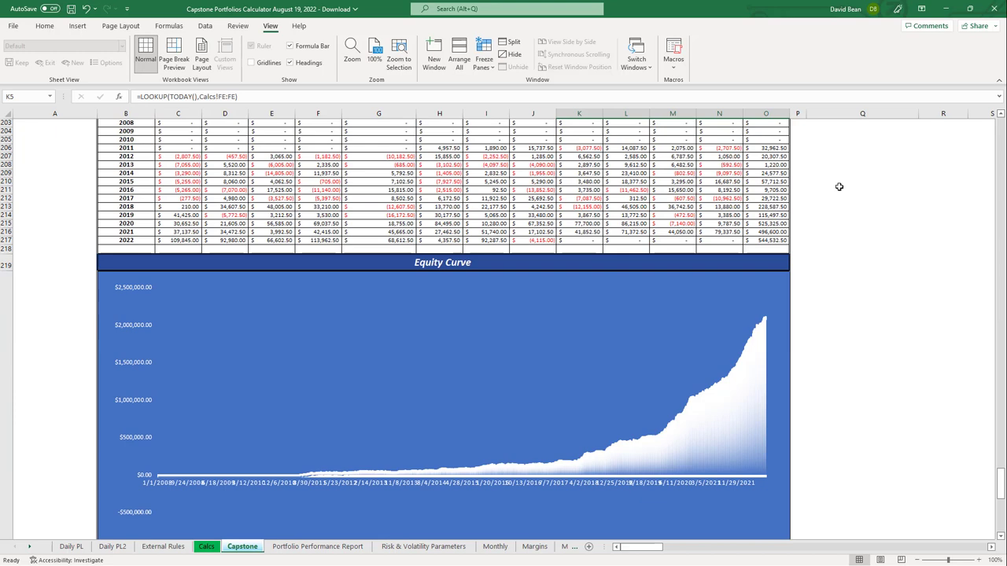
scroll(840, 186, "up", 2)
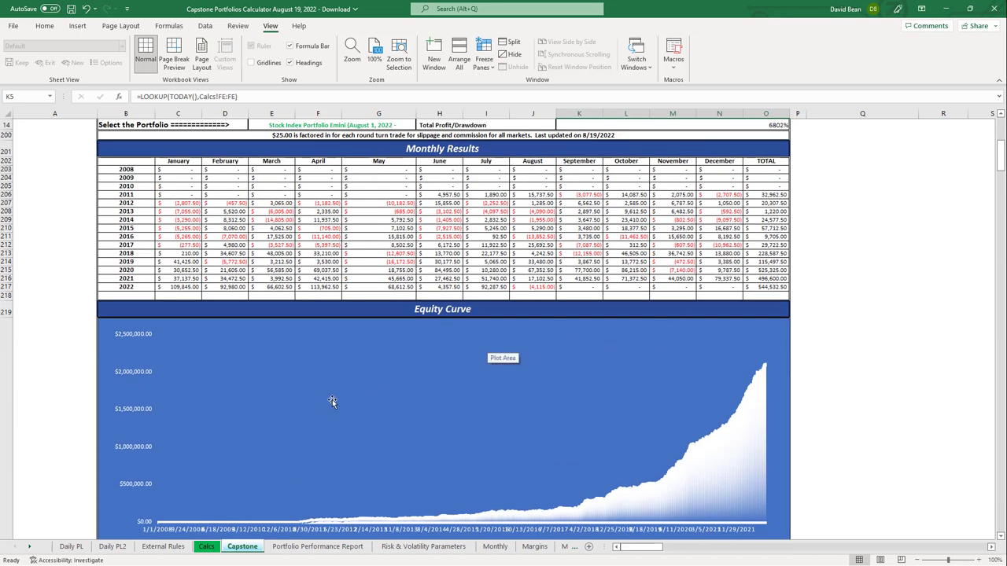
left_click(486, 287)
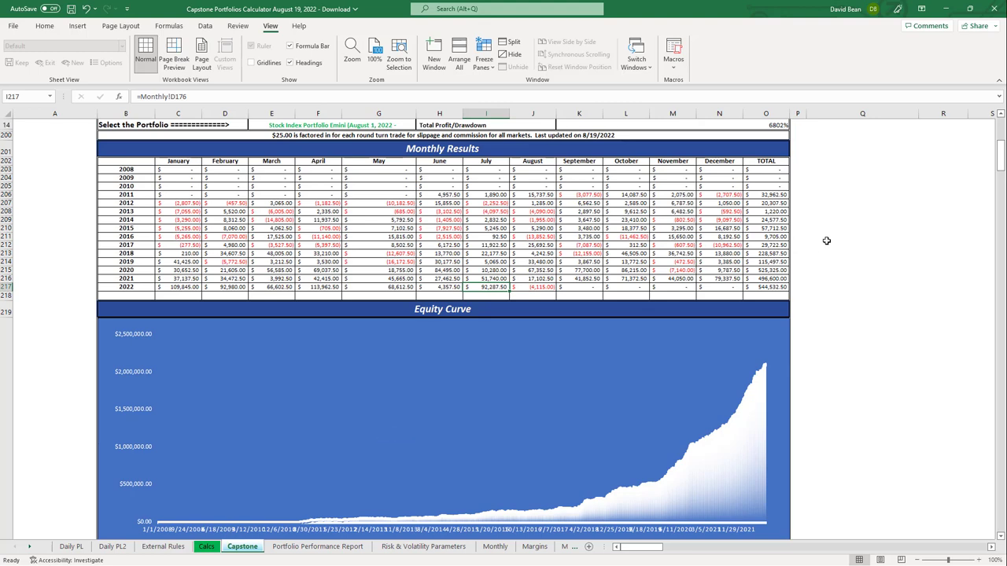
left_click(207, 547)
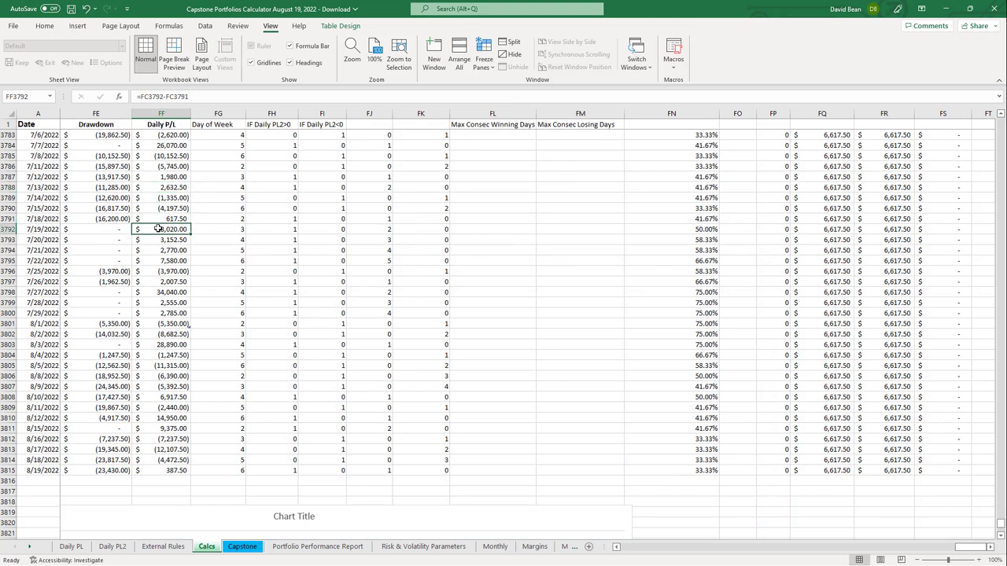
left_click_drag(159, 229, 171, 347)
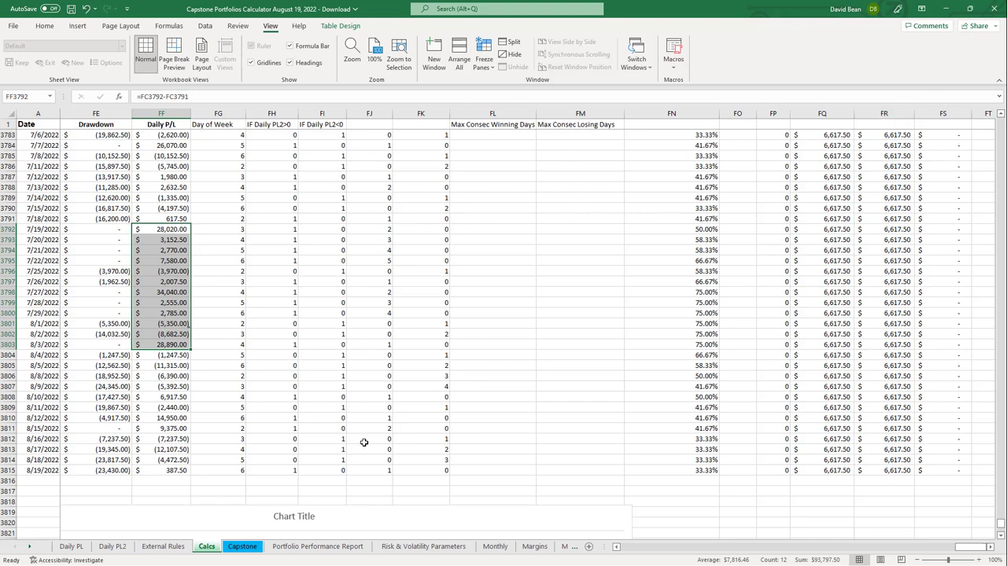
left_click(278, 481)
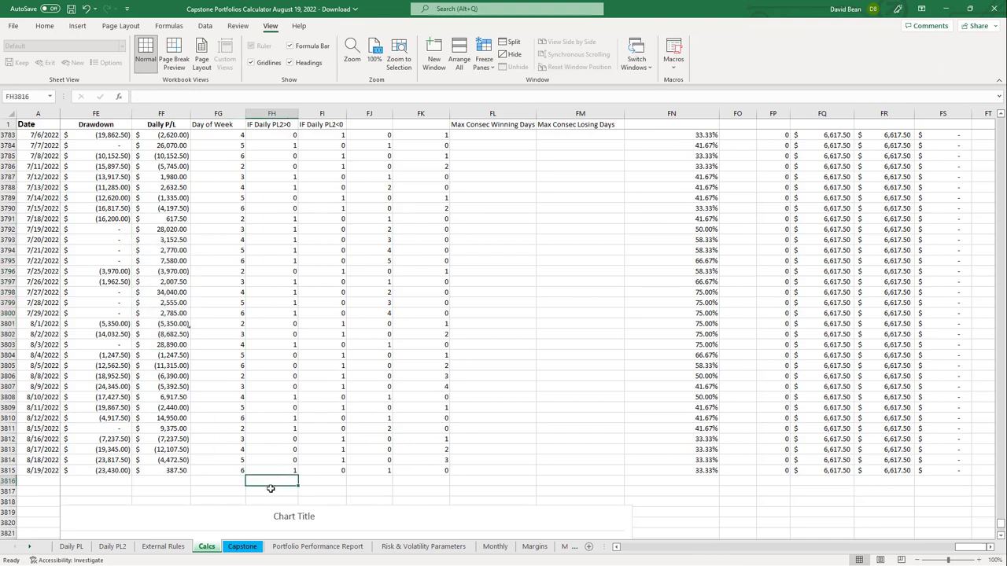
left_click(271, 489)
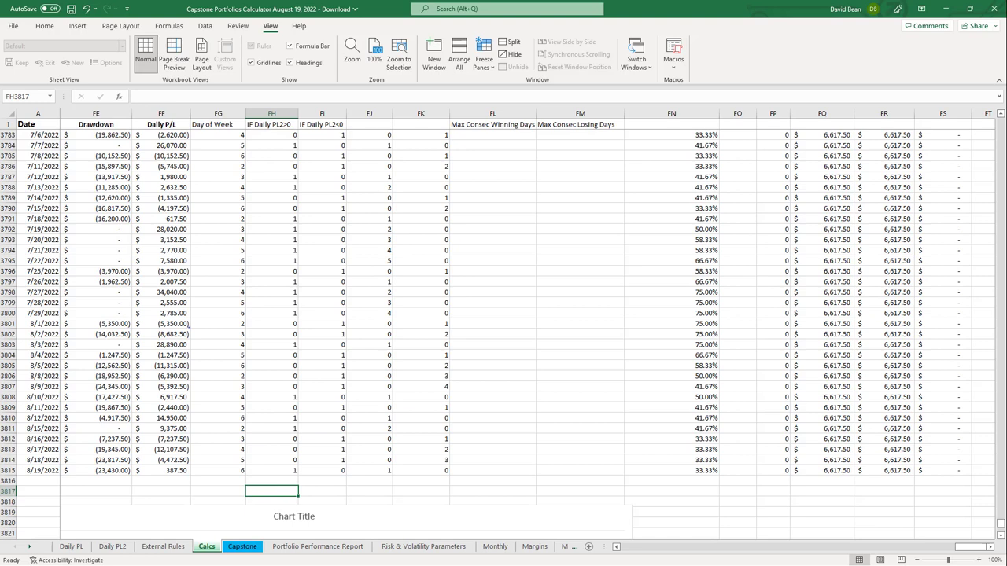
Step: Switch to the MultiCharts Portfolio Performance Report and maximize its window
key("alt+Tab")
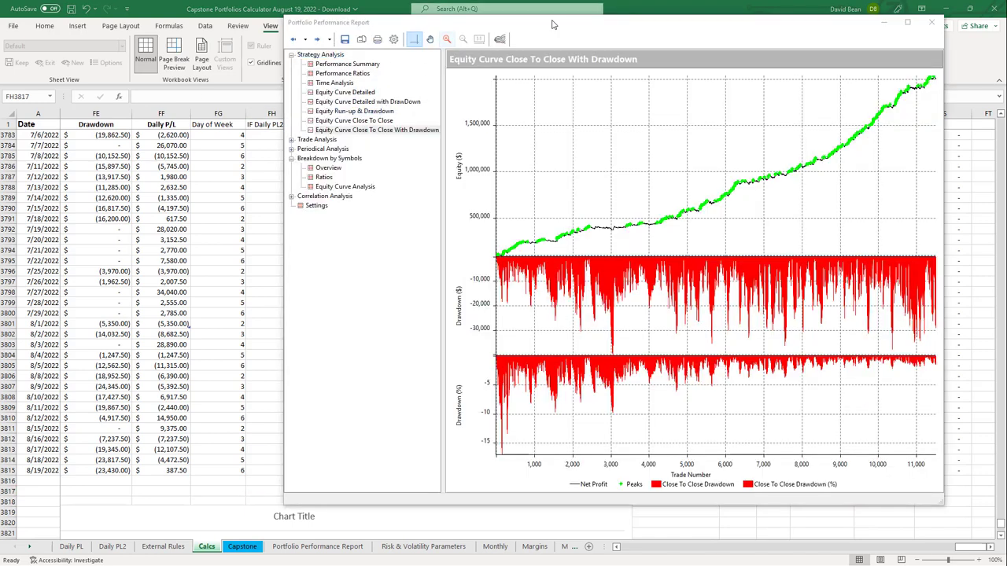
double_click(618, 26)
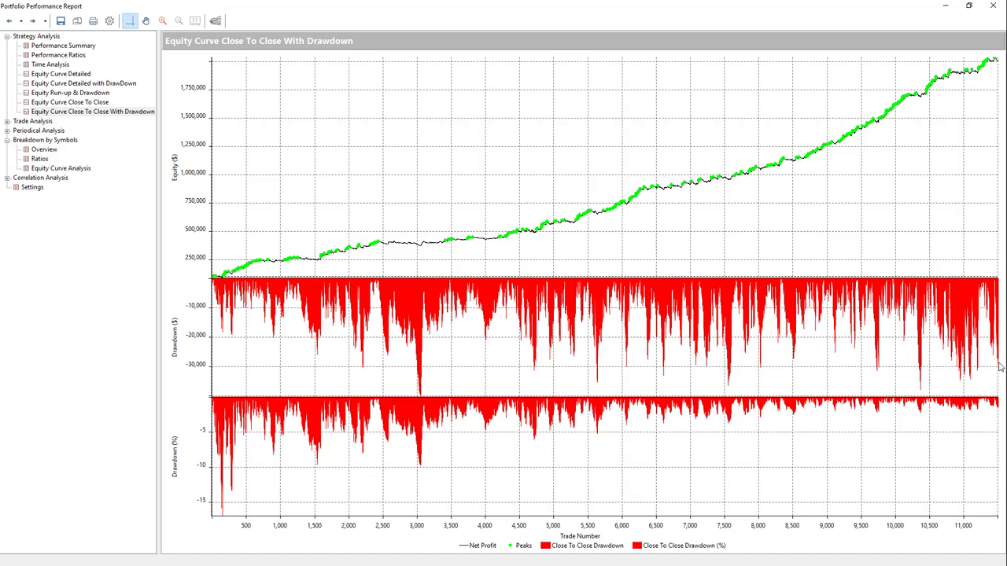
Step: View the Performance Summary, then the Equity Curve Close To Close With Drawdown charts
left_click(85, 45)
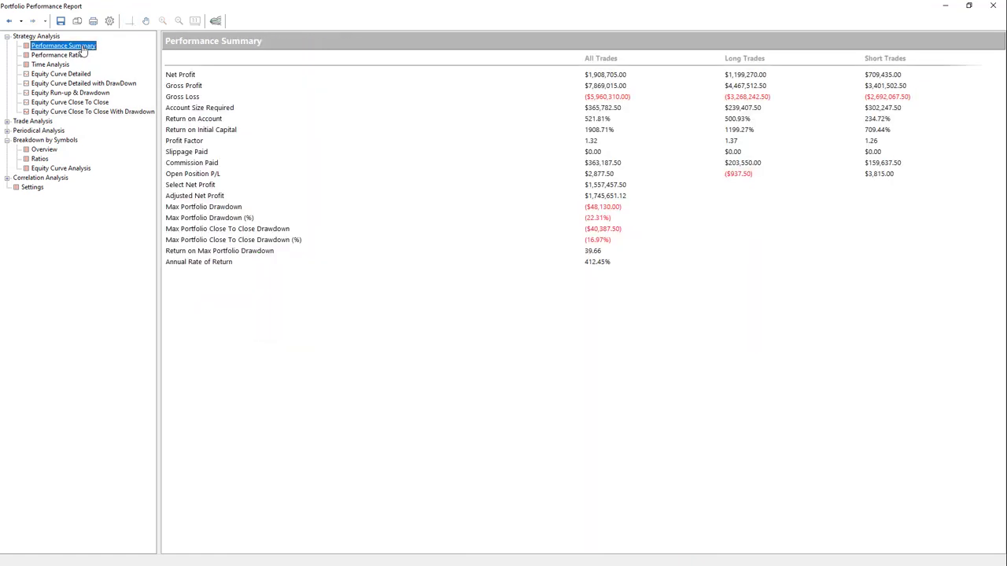
left_click(89, 111)
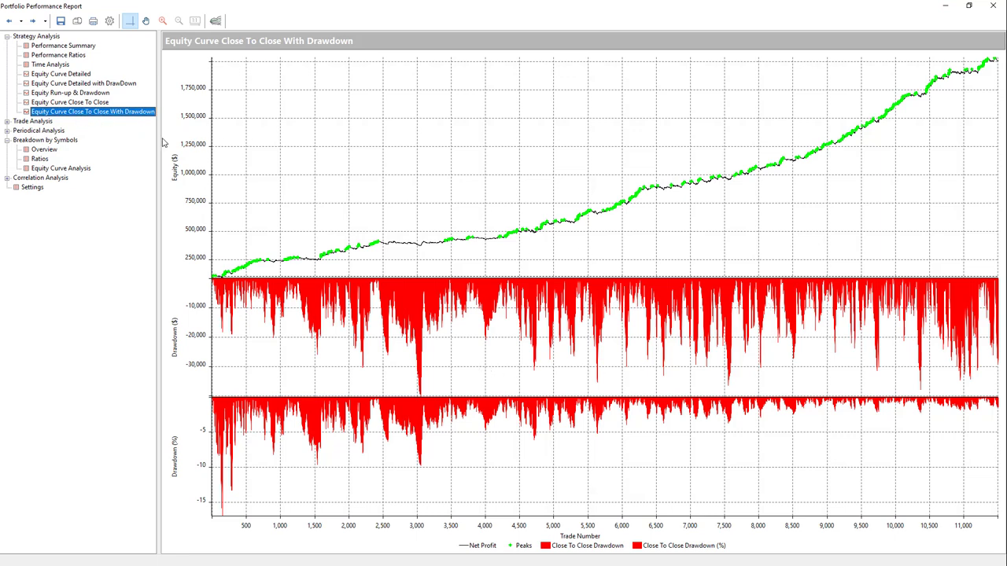
left_click(101, 112)
Step: Review the Total Trade Analysis figures under Trade Analysis, then go back to the Performance Summary
left_click(68, 47)
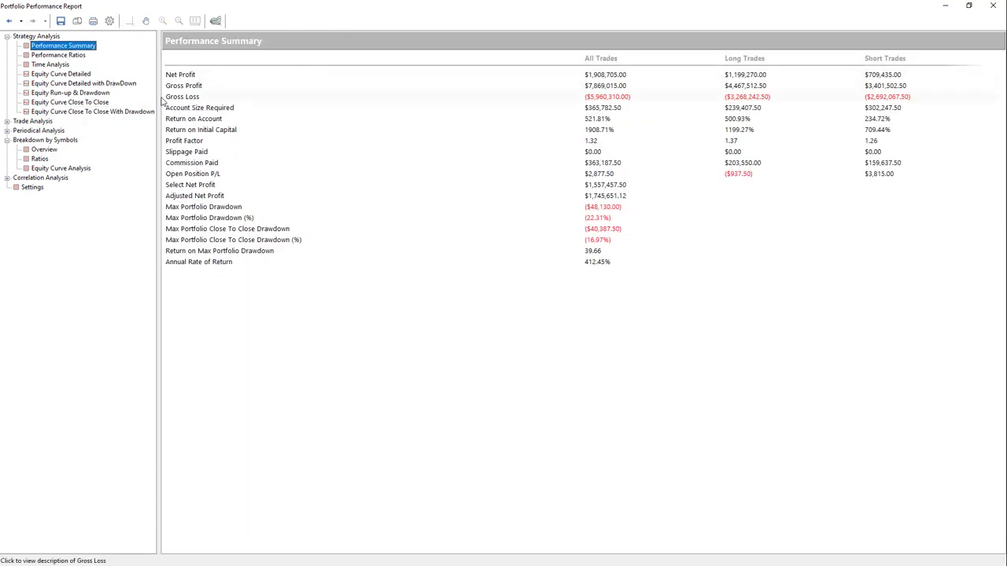
left_click(7, 122)
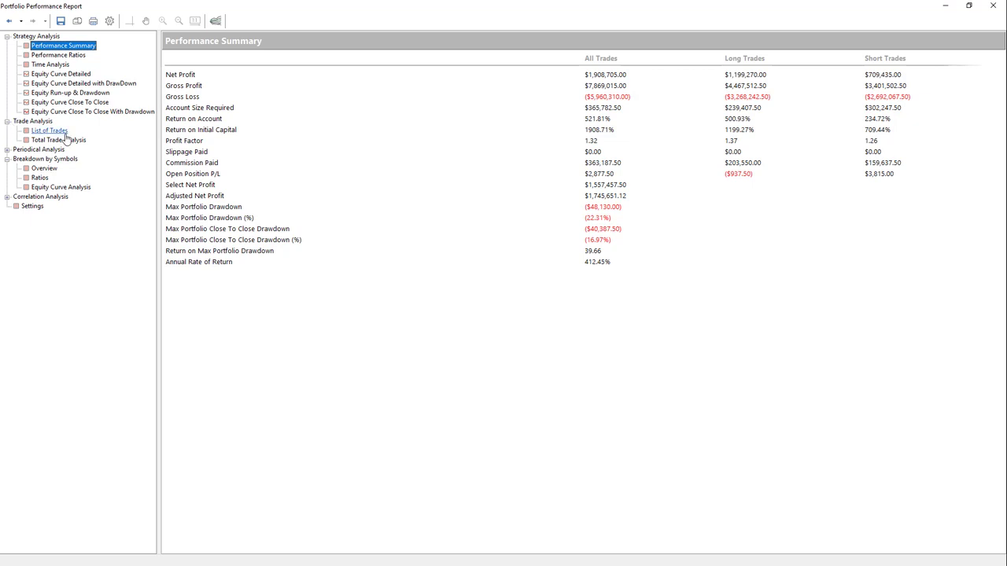
left_click(59, 140)
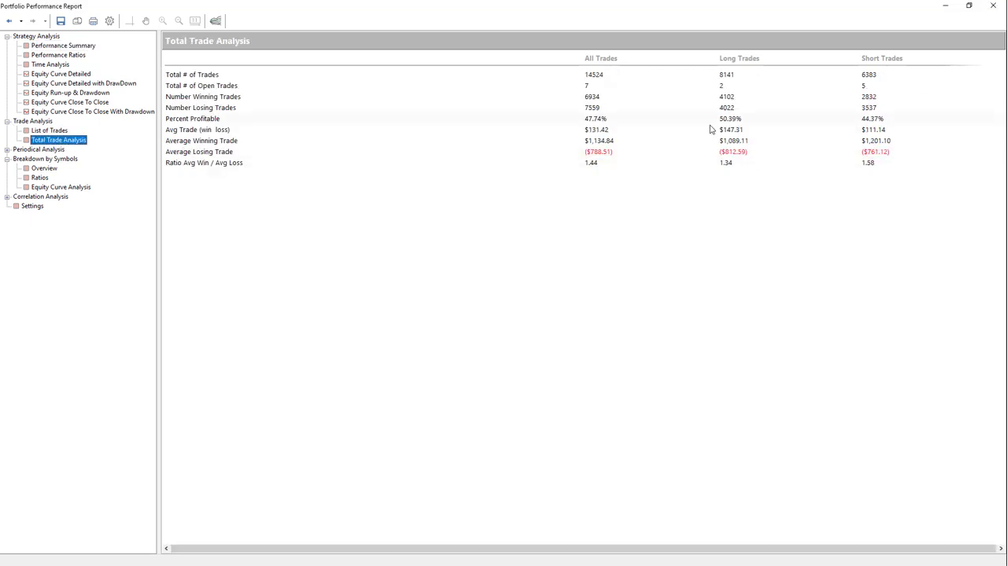
left_click(737, 131)
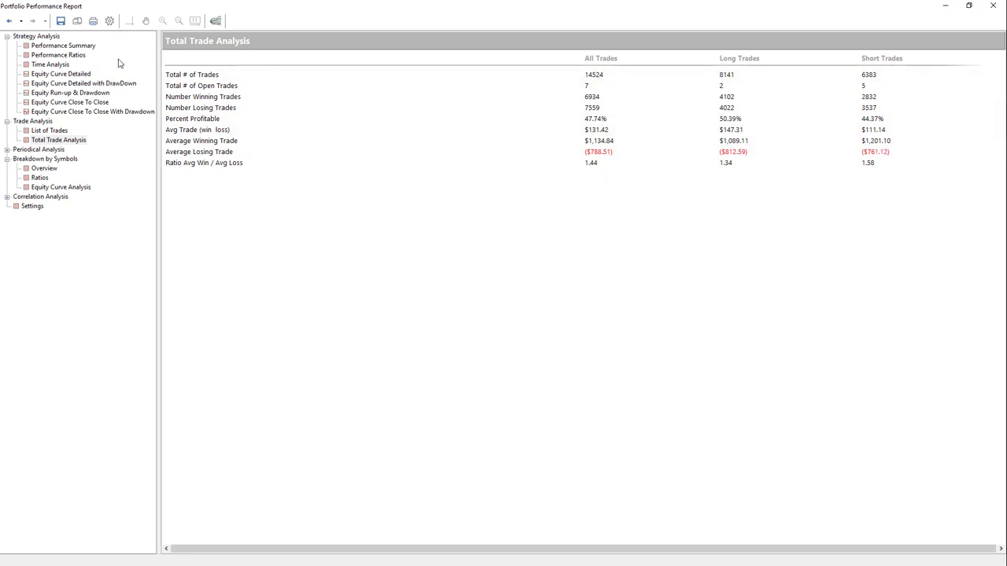
left_click(67, 45)
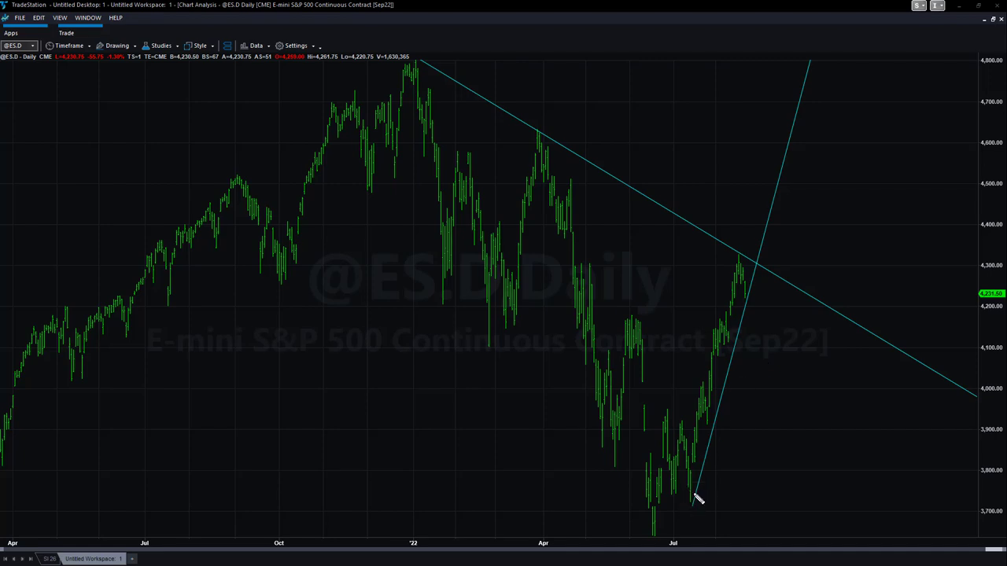
Step: Trace the July rally trendline in magenta and write '1)' at the chart's upper left
left_click_drag(696, 500, 747, 299)
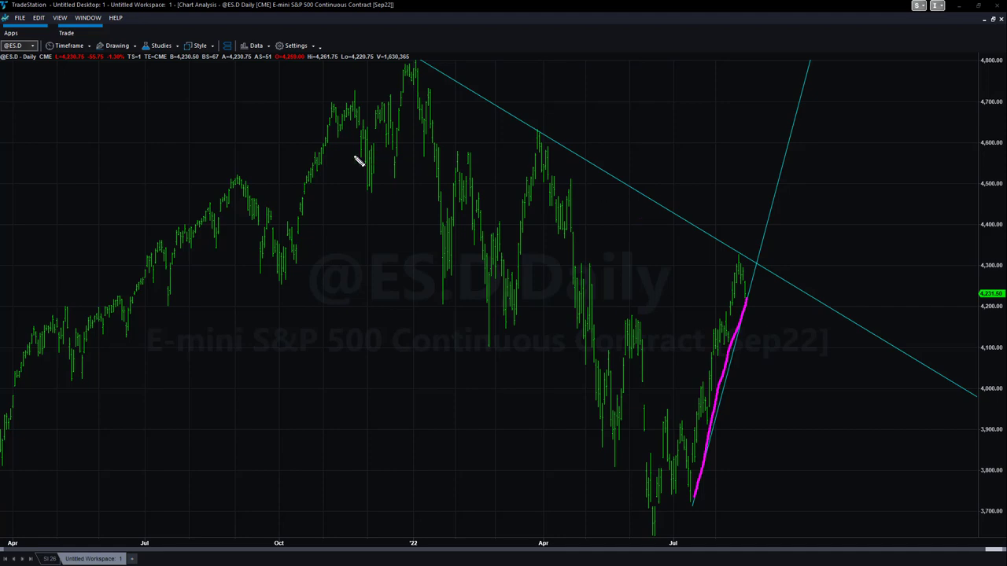
mouse_move(77, 148)
left_mouse_down()
mouse_move(78, 107)
mouse_move(99, 139)
mouse_move(86, 146)
left_mouse_up()
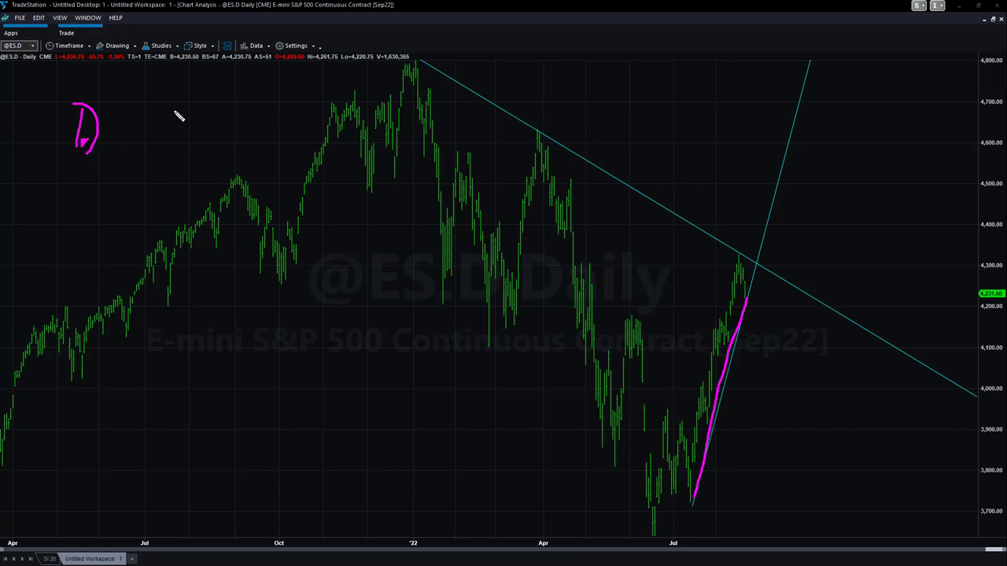
Step: Handwrite '2)' below the first marker and begin writing 'Pi' after 1)
mouse_move(75, 171)
left_mouse_down()
mouse_move(78, 210)
mouse_move(99, 206)
left_mouse_up()
left_click_drag(96, 165, 114, 211)
left_click(100, 203)
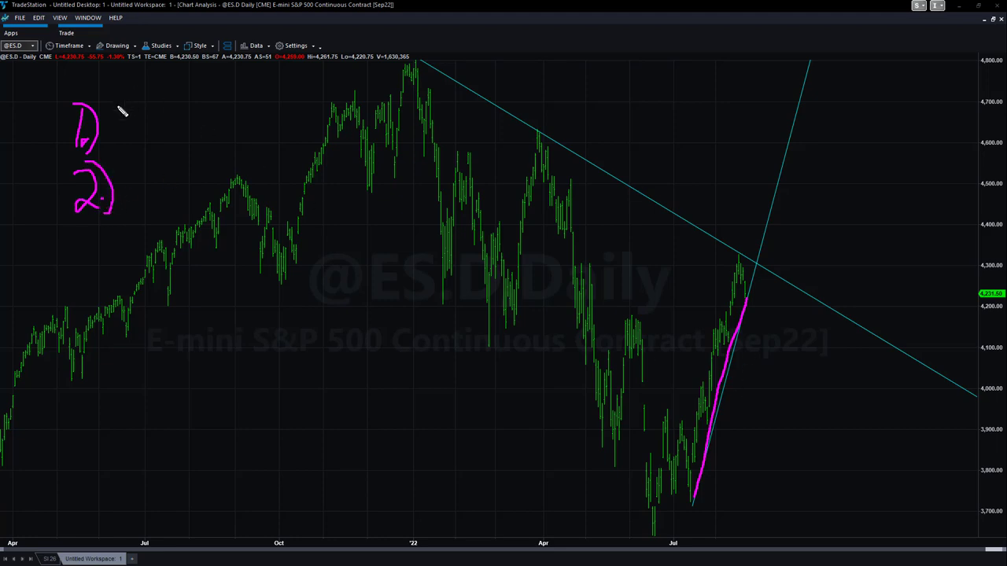
mouse_move(118, 146)
left_mouse_down()
mouse_move(113, 100)
mouse_move(140, 122)
mouse_move(119, 127)
mouse_move(149, 138)
mouse_move(197, 126)
mouse_move(207, 135)
mouse_move(217, 120)
left_mouse_up()
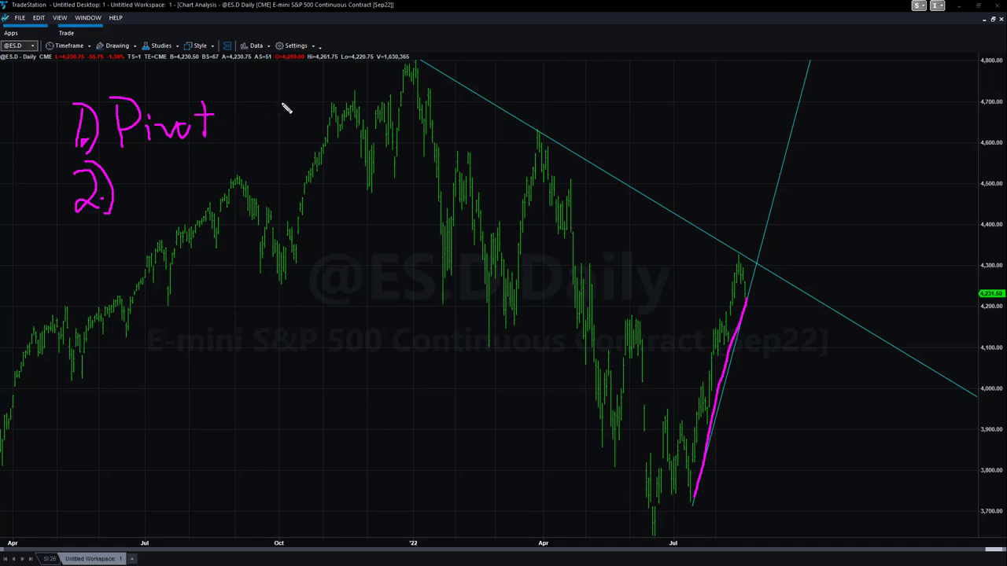
Step: Handwrite 'QE|QT' in magenta after '1) Pivot'
mouse_move(283, 103)
left_mouse_down()
mouse_move(282, 147)
mouse_move(301, 128)
mouse_move(315, 147)
left_mouse_up()
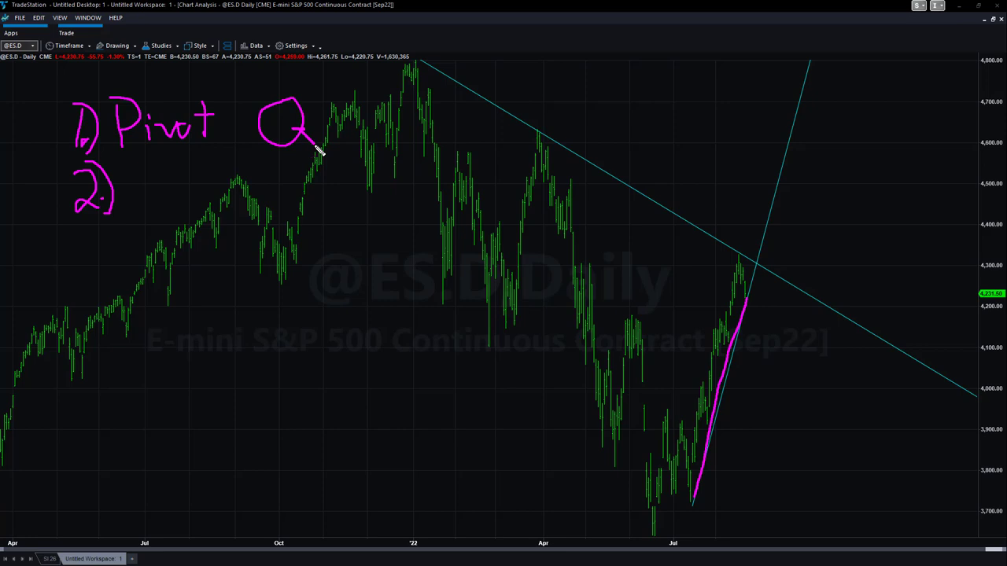
mouse_move(319, 96)
left_mouse_down()
mouse_move(341, 139)
mouse_move(332, 88)
mouse_move(370, 157)
mouse_move(417, 118)
mouse_move(431, 128)
left_mouse_up()
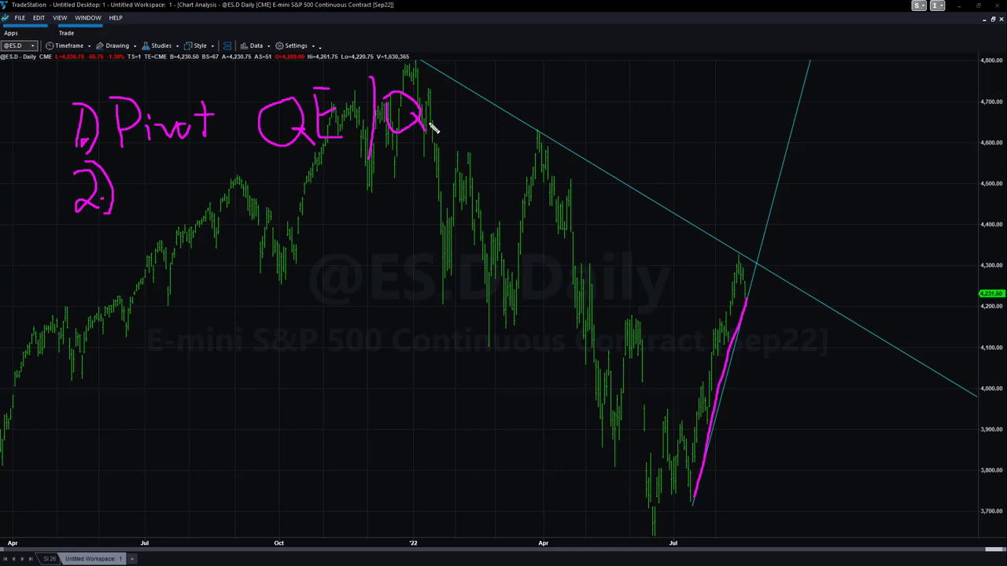
mouse_move(427, 93)
left_mouse_down()
mouse_move(507, 75)
mouse_move(466, 130)
left_mouse_up()
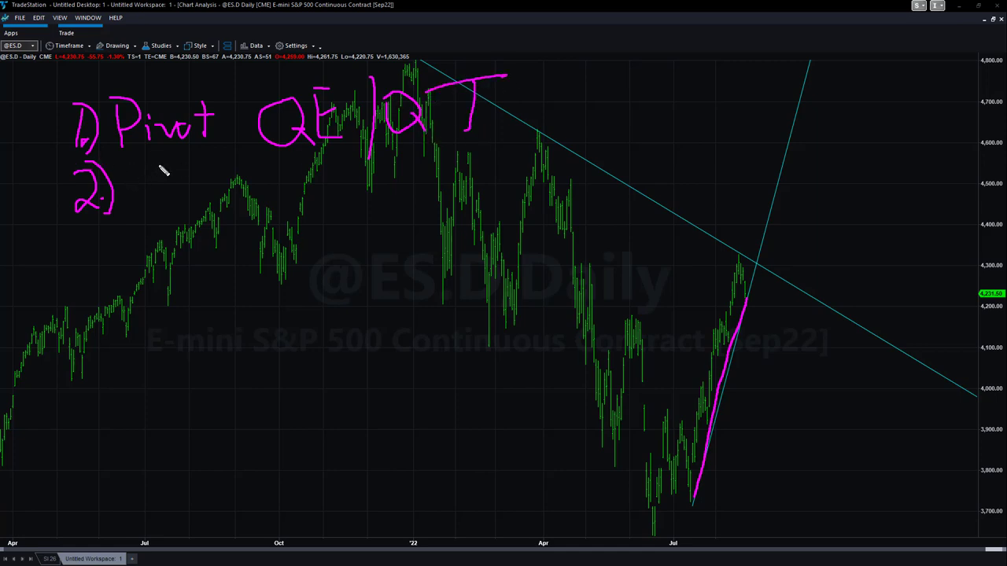
mouse_move(532, 56)
left_mouse_down()
mouse_move(419, 71)
mouse_move(394, 130)
mouse_move(472, 69)
left_mouse_up()
Step: Circle QT, write 'QE' after the 2) marker, and circle '1) Pivot'
mouse_move(151, 172)
left_mouse_down()
mouse_move(134, 206)
mouse_move(140, 167)
mouse_move(201, 220)
left_mouse_up()
mouse_move(220, 163)
left_mouse_down()
mouse_move(225, 193)
mouse_move(259, 207)
mouse_move(248, 177)
mouse_move(274, 145)
left_mouse_up()
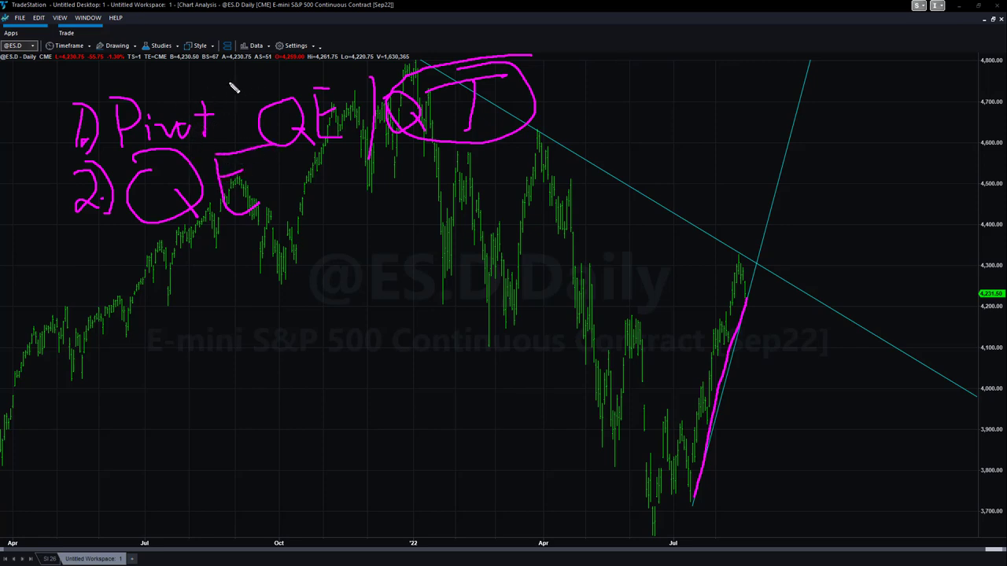
mouse_move(205, 81)
left_mouse_down()
mouse_move(179, 78)
mouse_move(88, 140)
mouse_move(151, 77)
left_mouse_up()
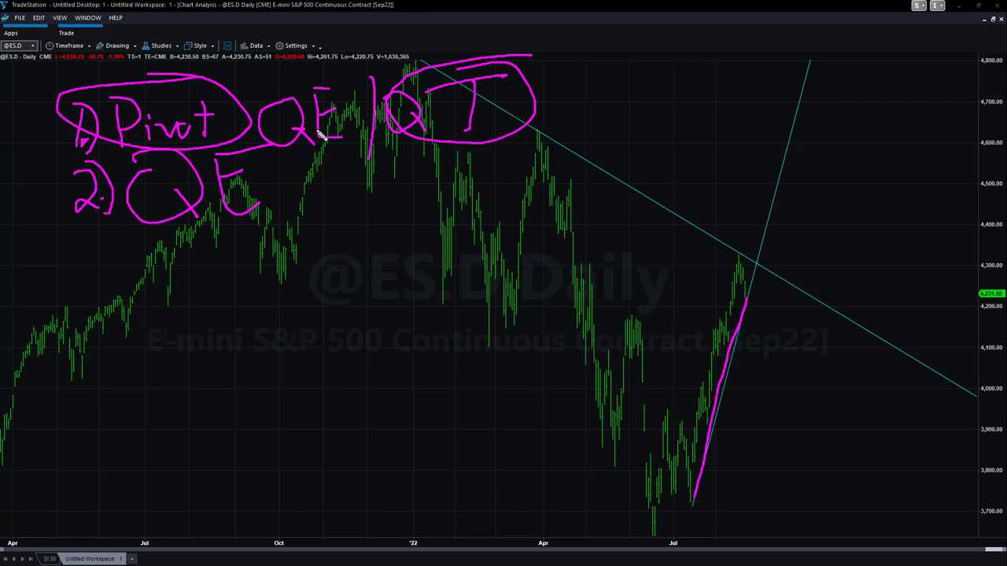
Step: Loop both QE notes together and handwrite '1.3%' beneath them
mouse_move(292, 213)
left_mouse_down()
mouse_move(131, 146)
mouse_move(240, 110)
left_mouse_up()
left_click_drag(201, 309, 213, 356)
left_click(231, 350)
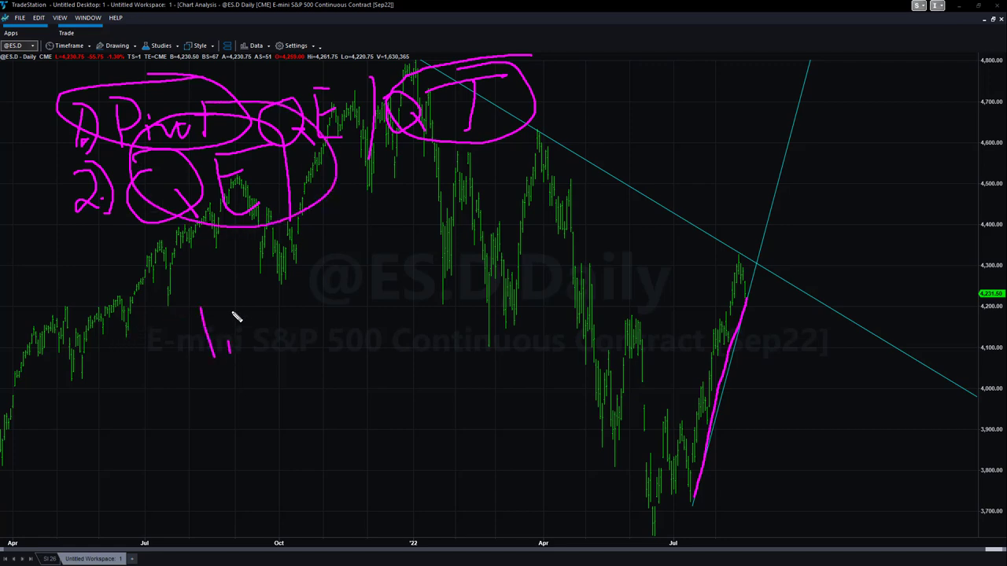
mouse_move(233, 307)
left_mouse_down()
mouse_move(268, 322)
mouse_move(255, 354)
left_mouse_up()
mouse_move(292, 299)
left_mouse_down()
mouse_move(288, 351)
mouse_move(307, 342)
left_mouse_up()
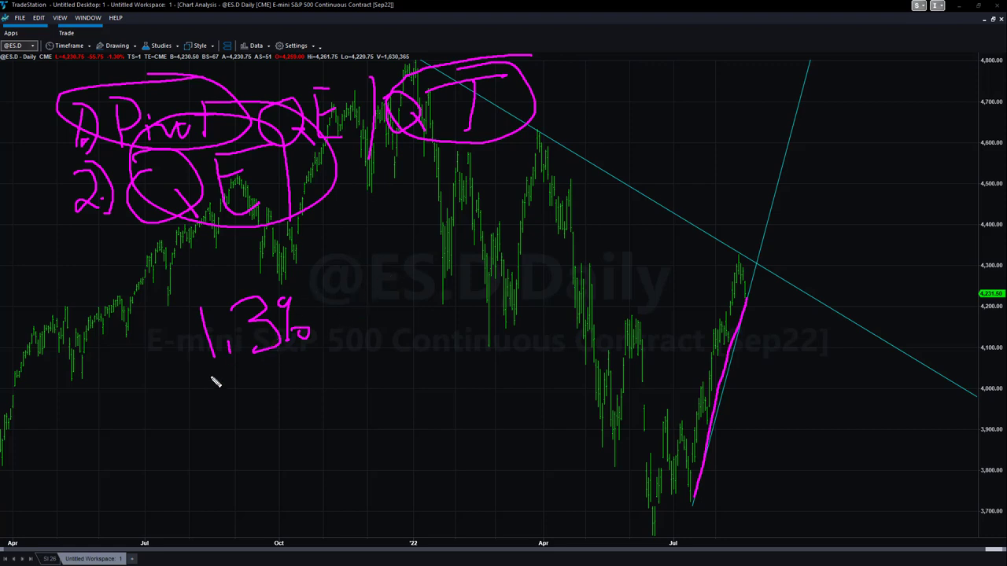
Step: Write '<3%' below 1.3% and sketch a magenta stroke near the July lows
left_click_drag(280, 373, 280, 424)
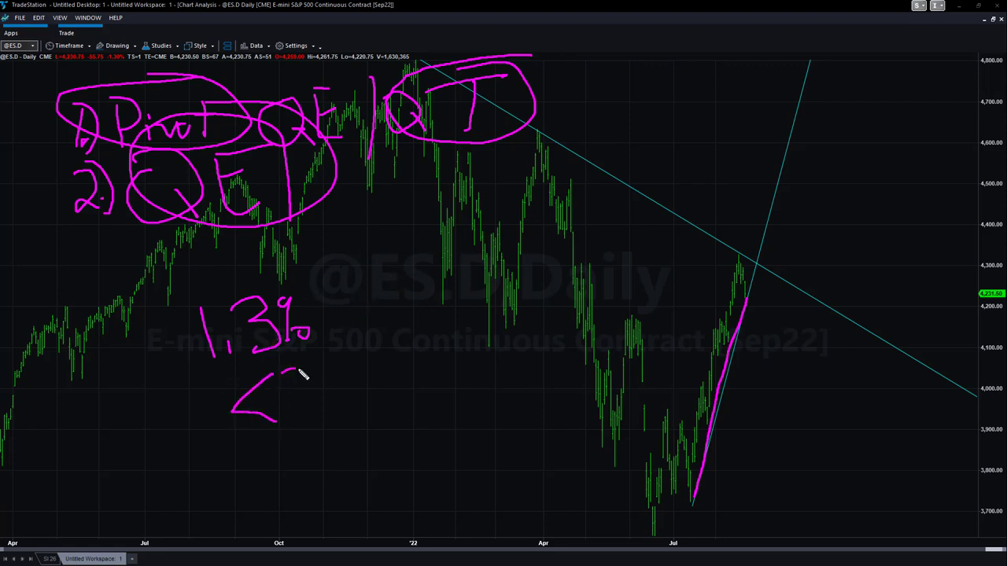
mouse_move(286, 376)
left_mouse_down()
mouse_move(310, 423)
mouse_move(284, 426)
left_mouse_up()
mouse_move(315, 368)
left_mouse_down()
mouse_move(320, 421)
mouse_move(330, 420)
left_mouse_up()
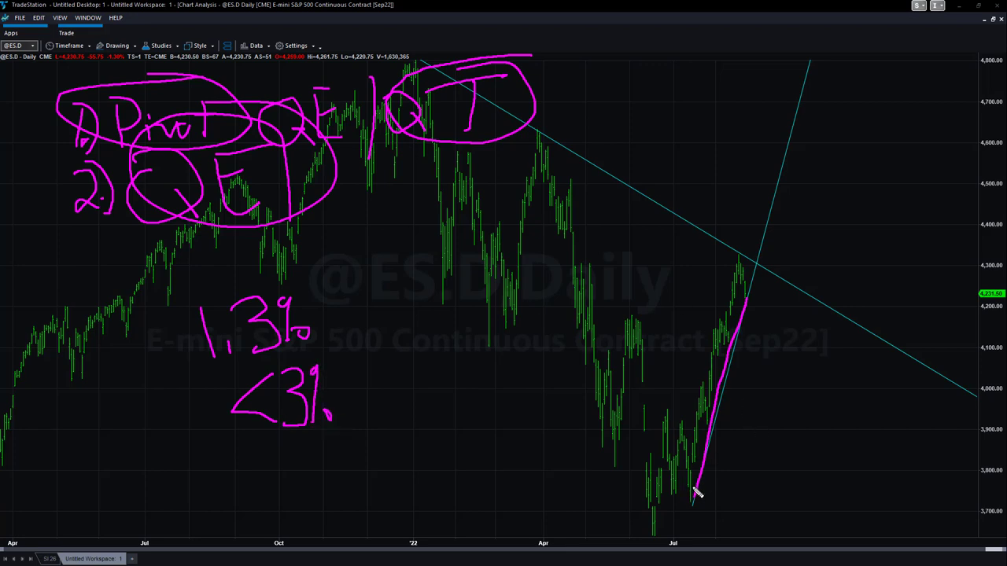
mouse_move(681, 425)
left_mouse_down()
mouse_move(690, 485)
mouse_move(695, 390)
mouse_move(736, 337)
mouse_move(737, 268)
mouse_move(741, 296)
left_mouse_up()
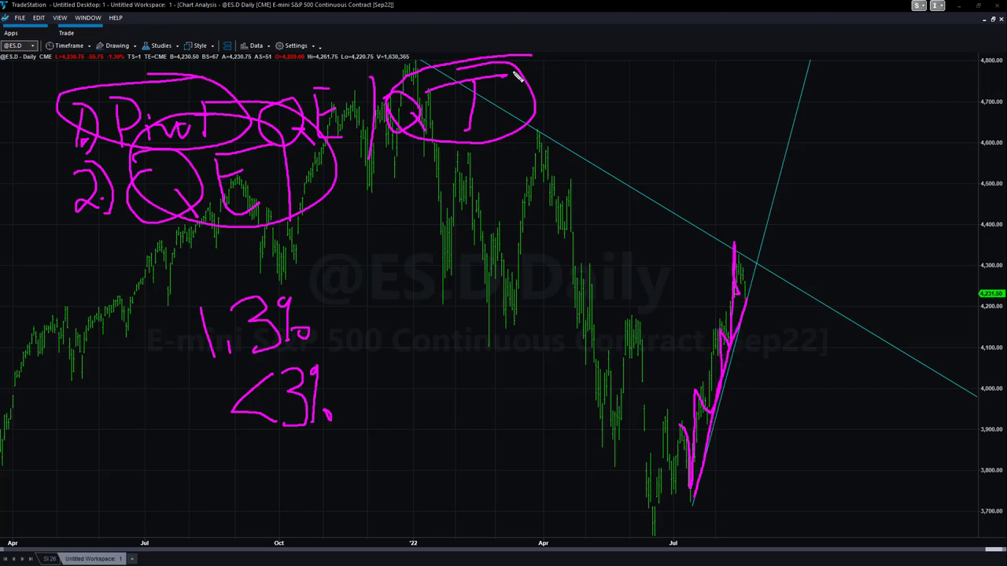
Step: Trace the cyan downtrend line in magenta and mark the recent price spike
mouse_move(409, 60)
left_mouse_down()
mouse_move(504, 101)
mouse_move(832, 296)
left_mouse_up()
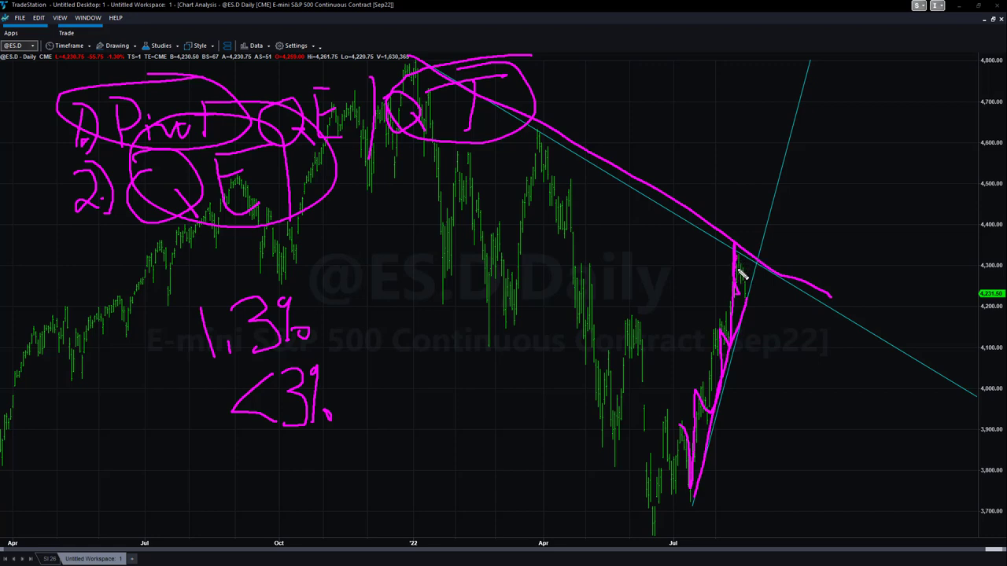
left_click_drag(740, 267, 752, 302)
left_click_drag(749, 297, 754, 198)
Step: Draw a down-arrow after the spike, circle '1.3% <3%', and add a stroke pointing at QT
mouse_move(745, 192)
left_mouse_down()
mouse_move(804, 398)
mouse_move(826, 361)
left_mouse_up()
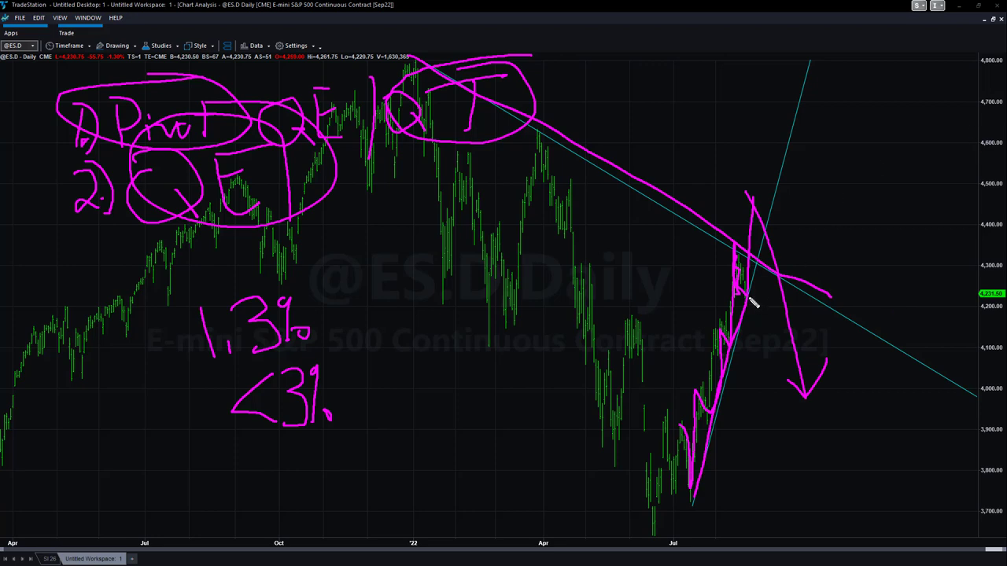
mouse_move(753, 304)
left_mouse_down()
mouse_move(761, 203)
mouse_move(748, 202)
left_mouse_up()
mouse_move(366, 258)
left_mouse_down()
mouse_move(243, 479)
mouse_move(272, 230)
left_mouse_up()
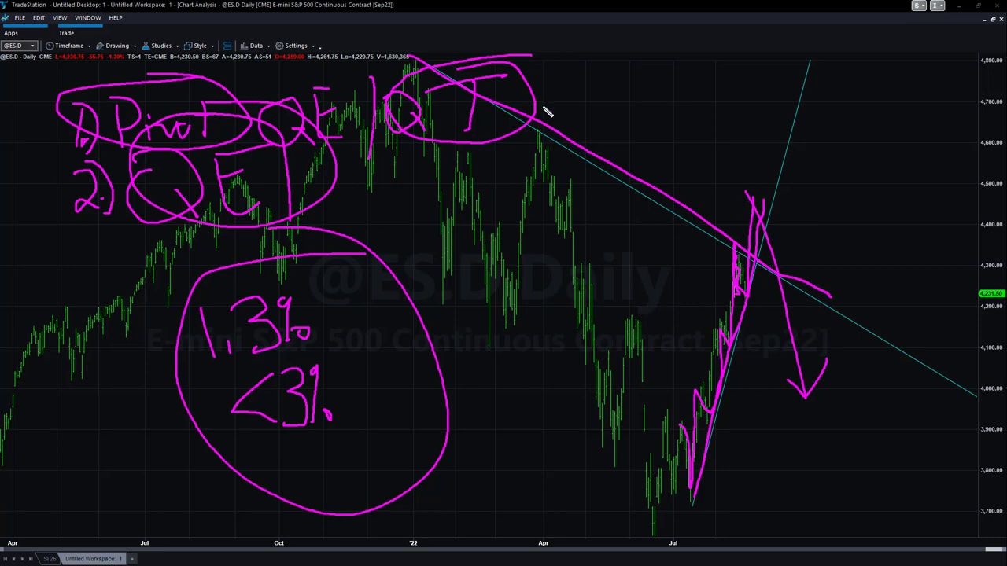
left_click_drag(632, 57, 532, 96)
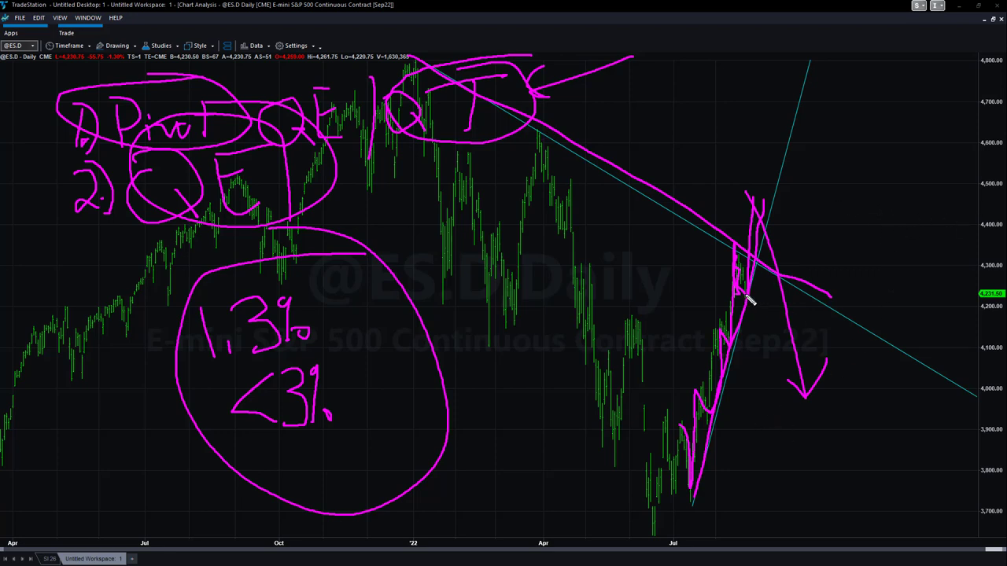
Step: Sketch a V-shaped swing with an up-arrow at the spike breakout
left_click_drag(748, 297, 761, 206)
left_click_drag(756, 203, 765, 175)
mouse_move(745, 268)
left_mouse_down()
mouse_move(768, 319)
mouse_move(811, 171)
left_mouse_up()
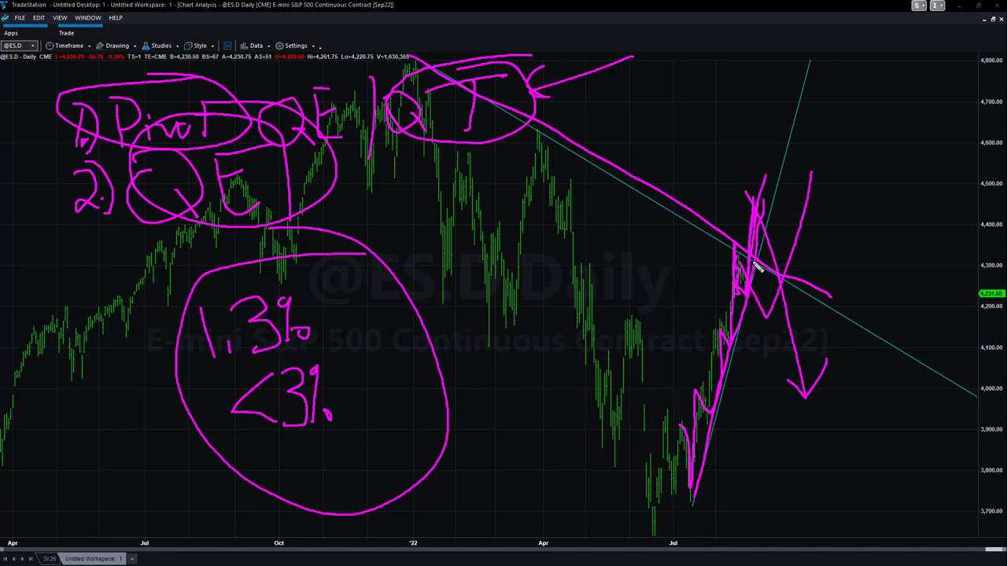
mouse_move(760, 213)
left_mouse_down()
mouse_move(777, 172)
mouse_move(784, 277)
left_mouse_up()
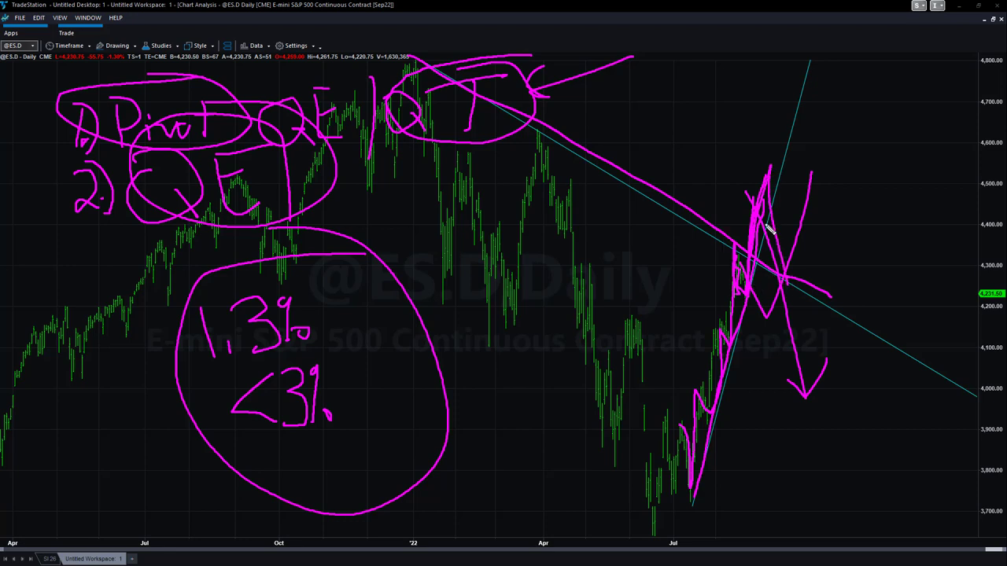
mouse_move(740, 273)
left_mouse_down()
mouse_move(764, 313)
mouse_move(822, 140)
mouse_move(814, 149)
mouse_move(828, 161)
left_mouse_up()
left_click_drag(471, 92, 564, 126)
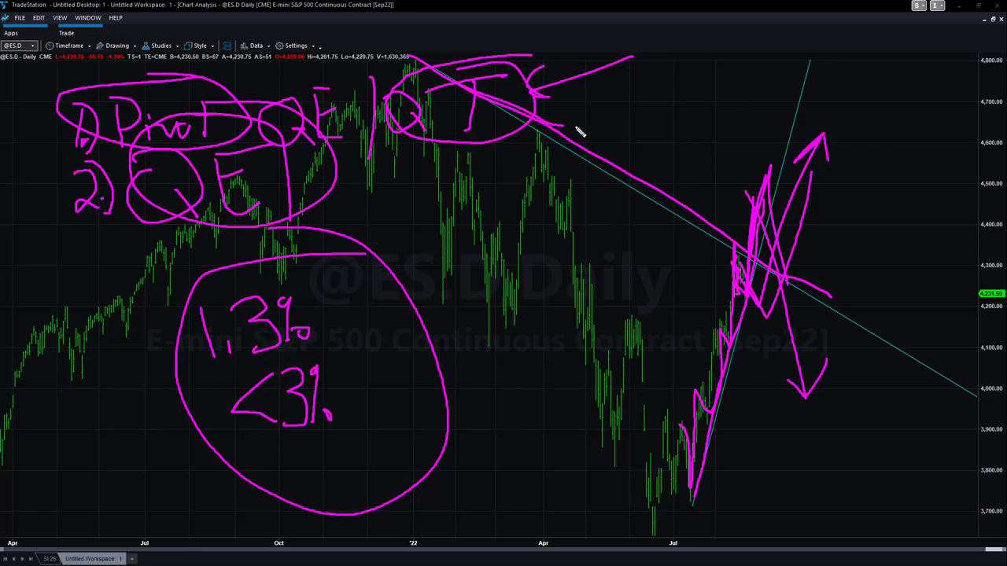
Step: Draw a line across the chart top near the 4,800 highs and a large arrowed arc down the right edge
mouse_move(823, 142)
left_mouse_down()
mouse_move(836, 34)
mouse_move(818, 37)
mouse_move(850, 32)
left_mouse_up()
left_click_drag(406, 55, 929, 35)
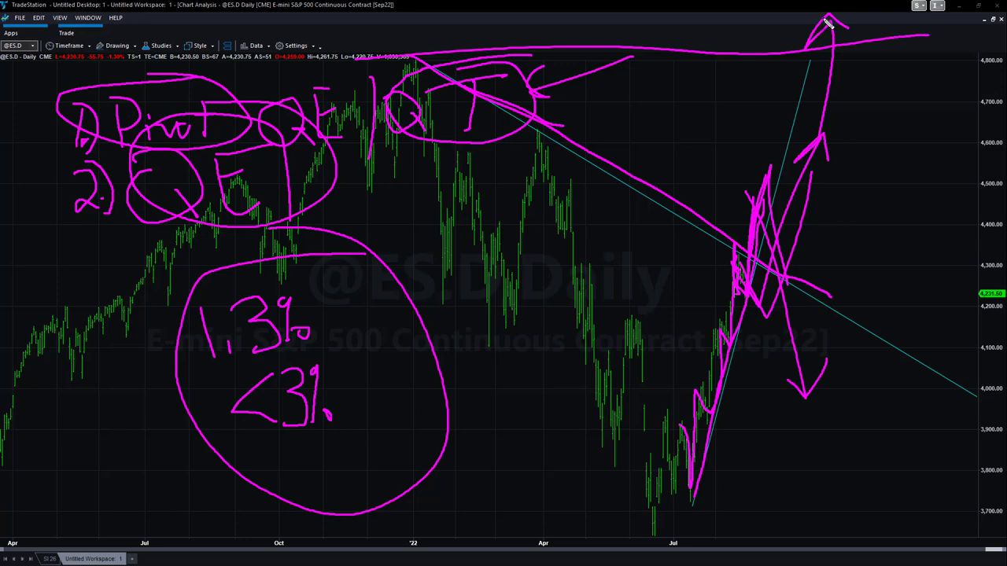
left_click_drag(827, 22, 989, 509)
left_click_drag(962, 473, 1000, 510)
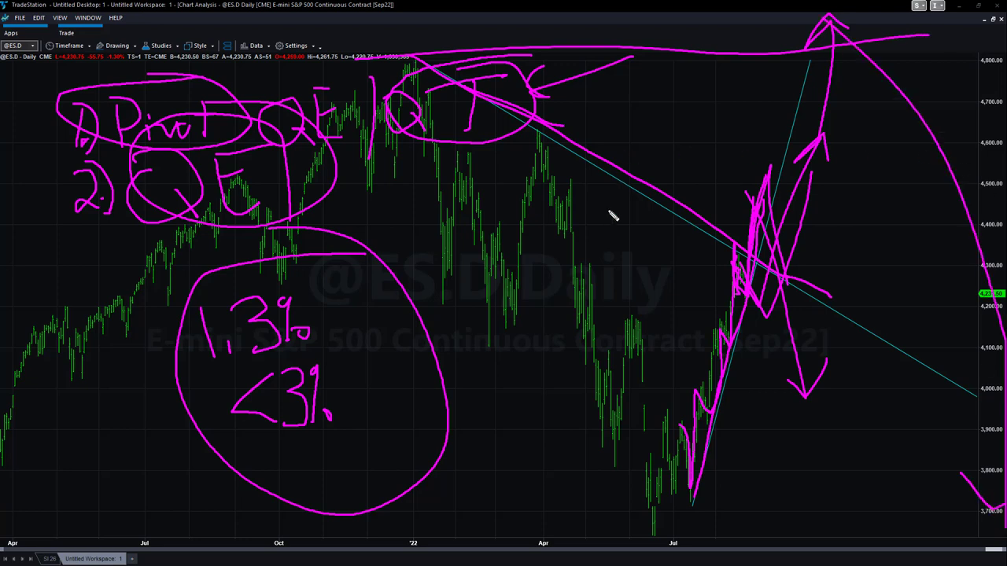